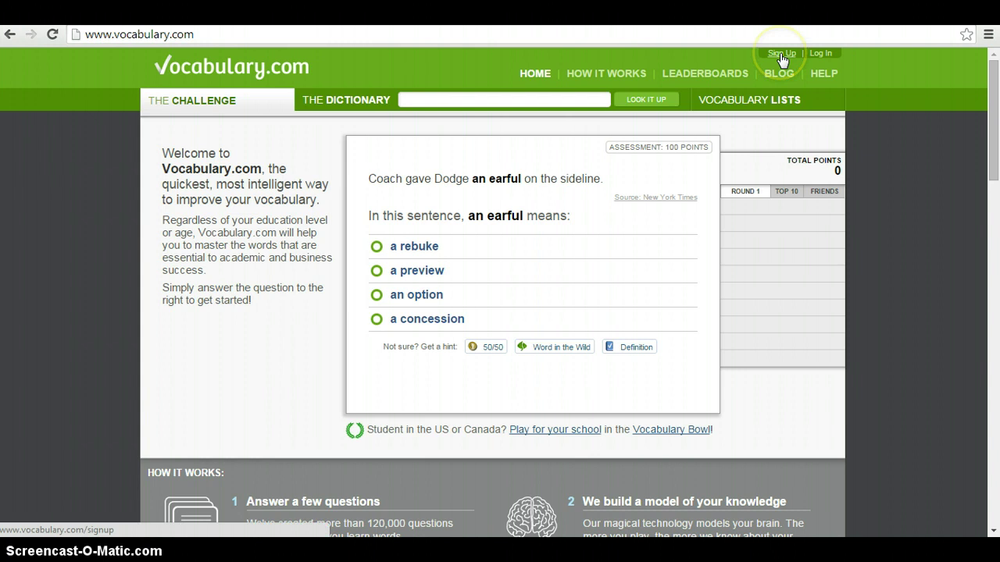
Scroll through the refrigerator challenge page, then start signing up for an account
drag(992, 112, 996, 186)
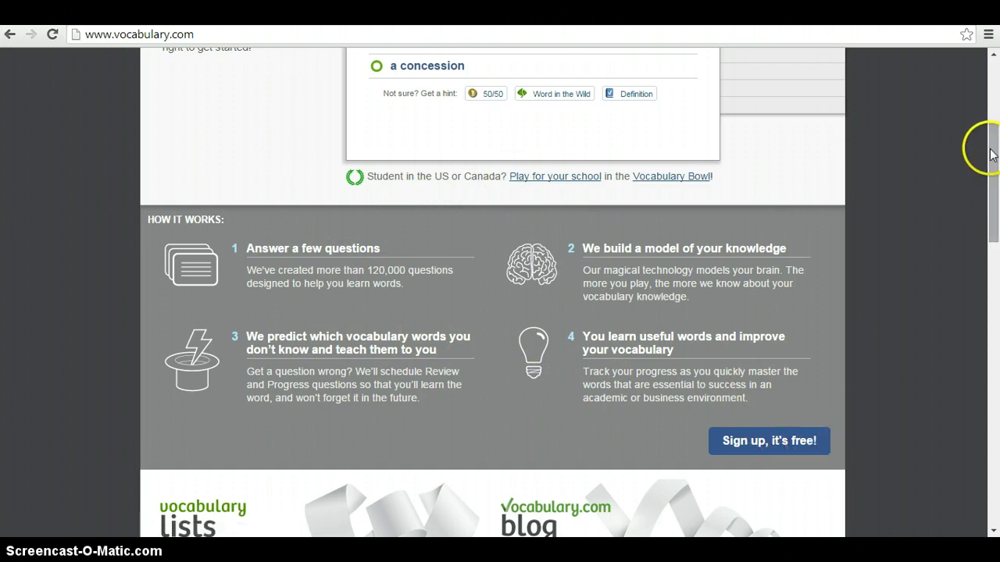
drag(991, 154, 995, 236)
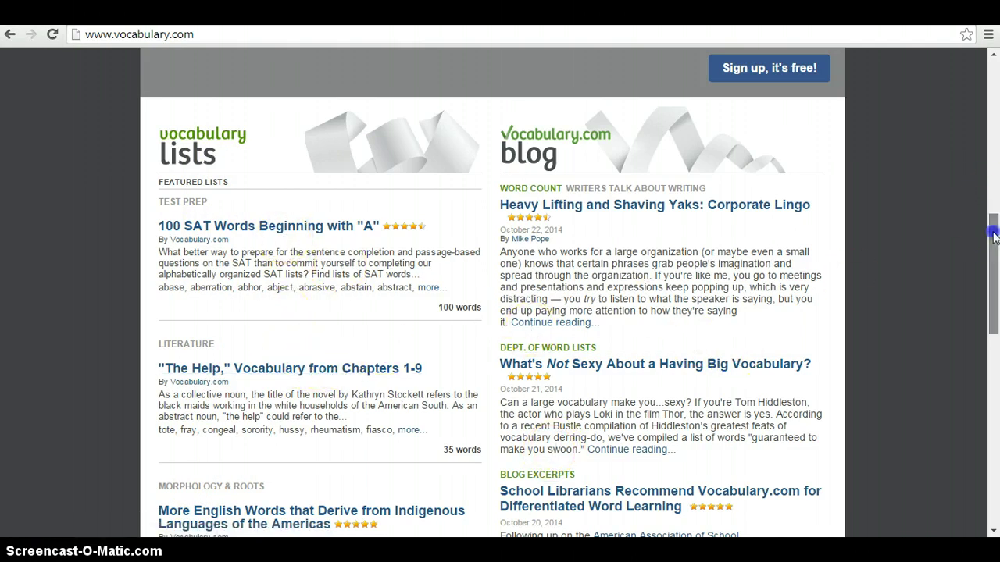
mouse_move(993, 236)
mouse_down()
mouse_move(996, 415)
mouse_move(996, 242)
mouse_up()
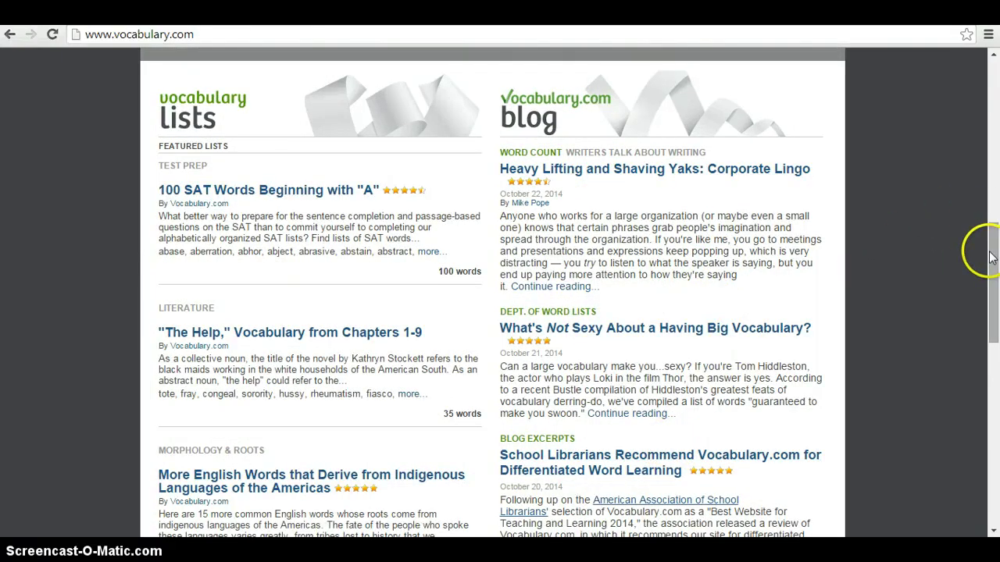
drag(991, 257, 995, 173)
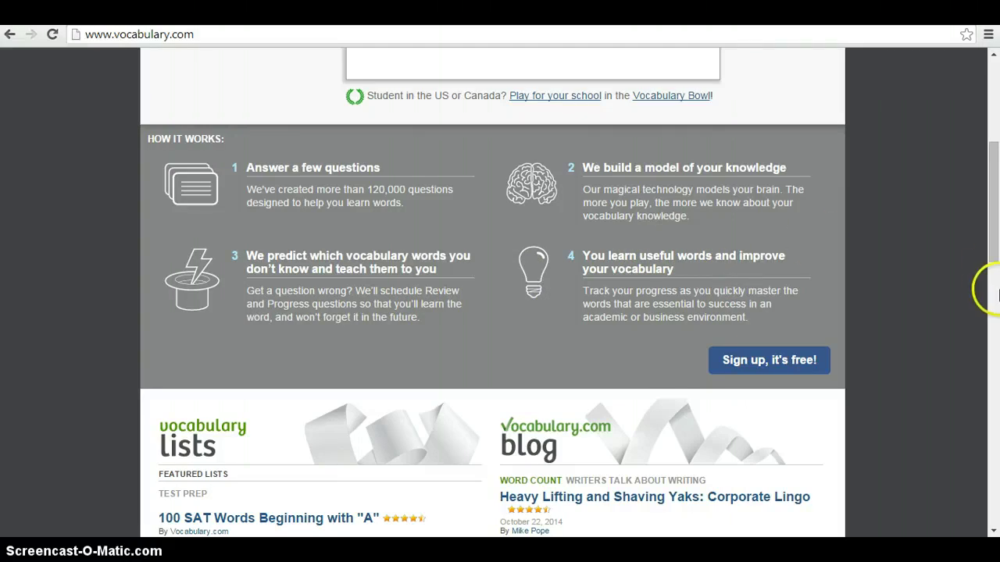
drag(996, 246, 996, 159)
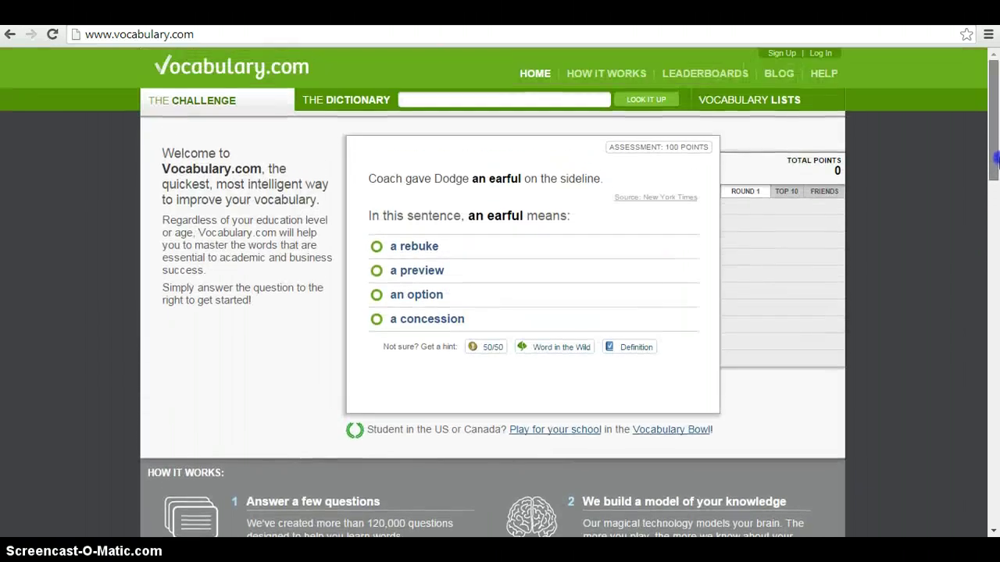
click(781, 53)
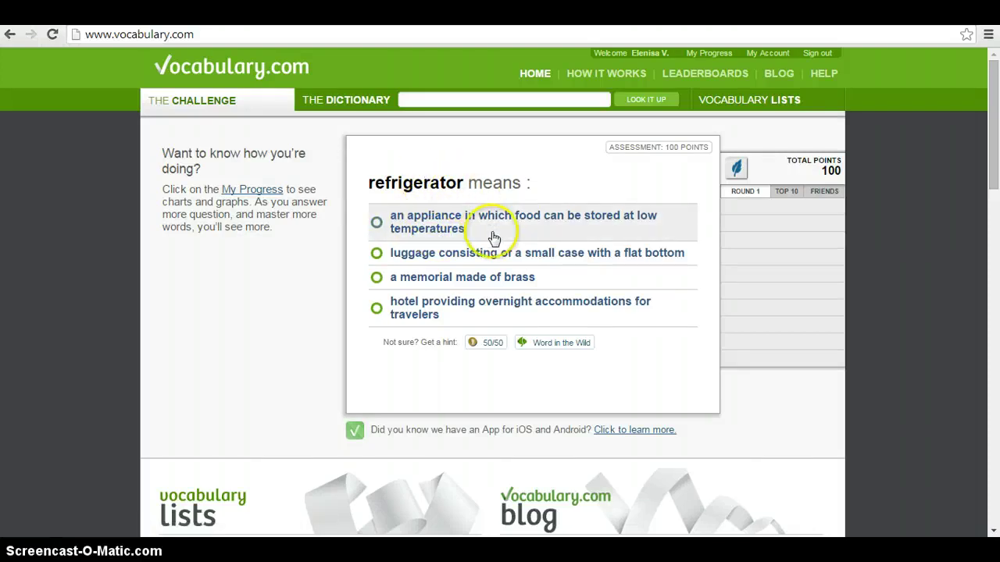
Answer refrigerator as the food-storage appliance, then get envelope right on the second guess
click(473, 228)
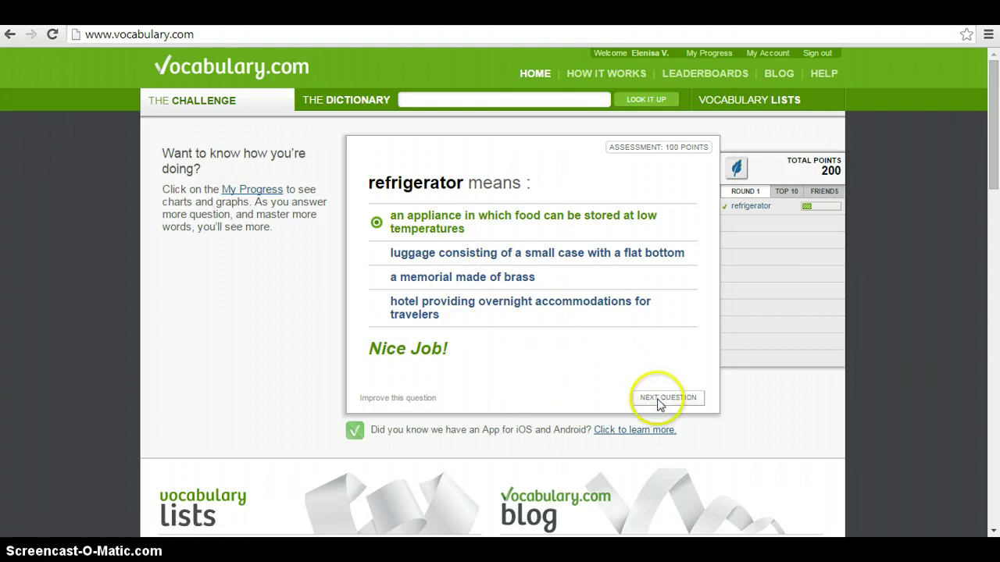
click(660, 400)
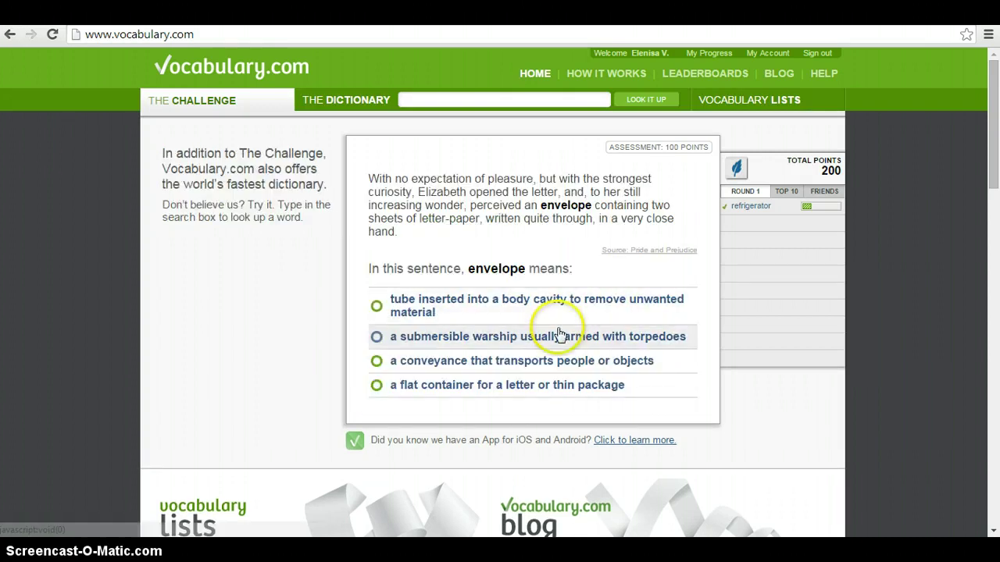
click(514, 370)
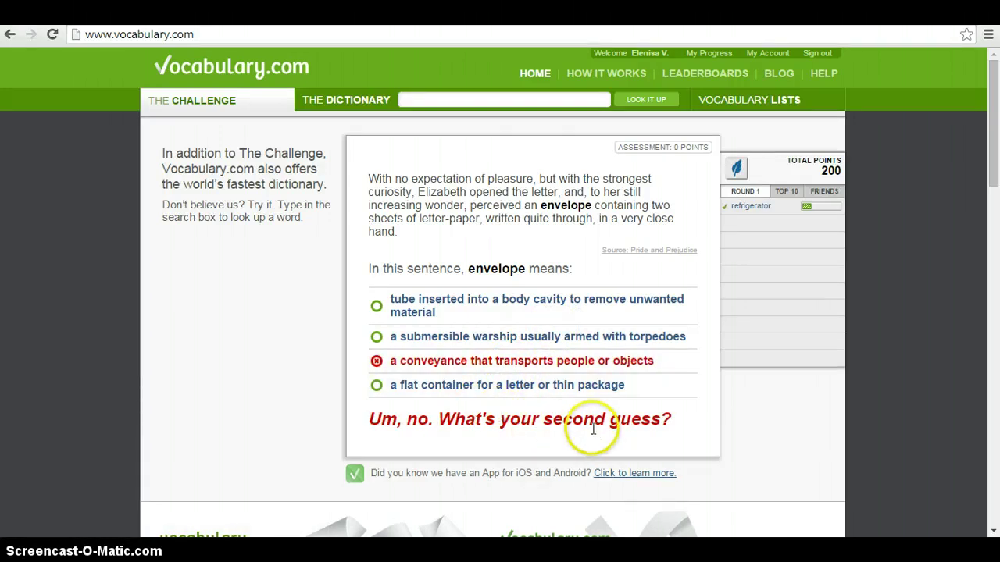
click(558, 385)
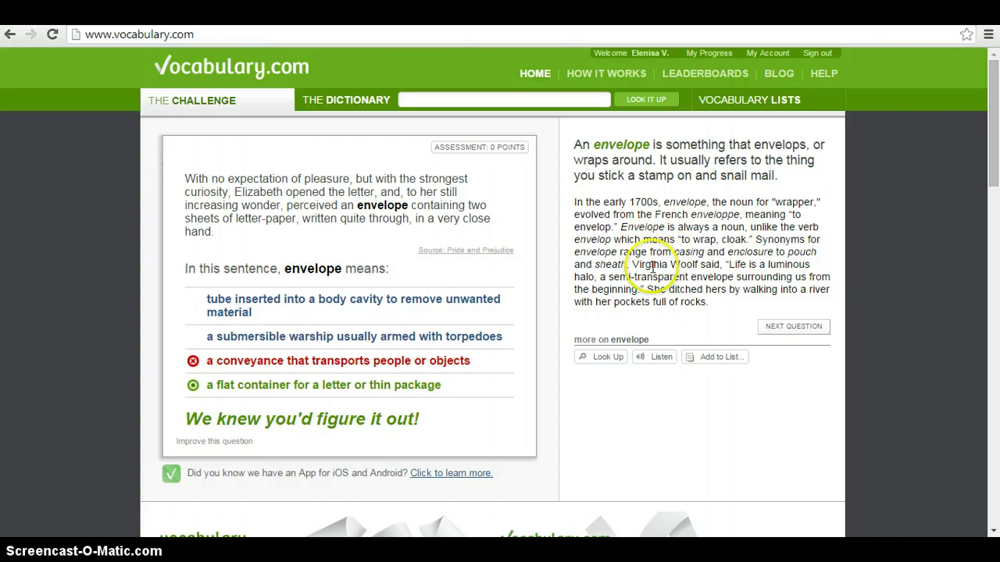
Look up envelope in the dictionary, hear its pronunciation, and add it to a list
click(612, 364)
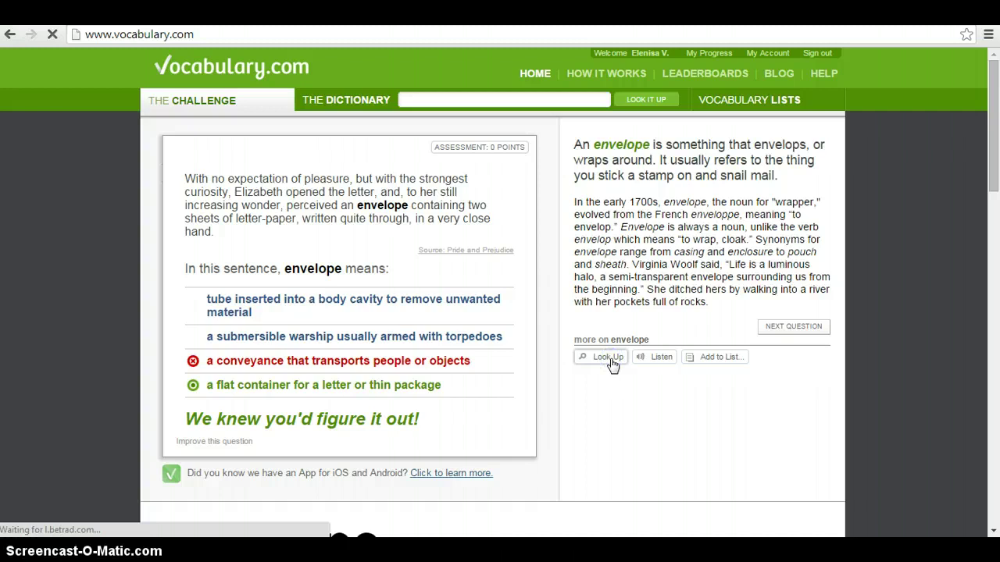
click(643, 362)
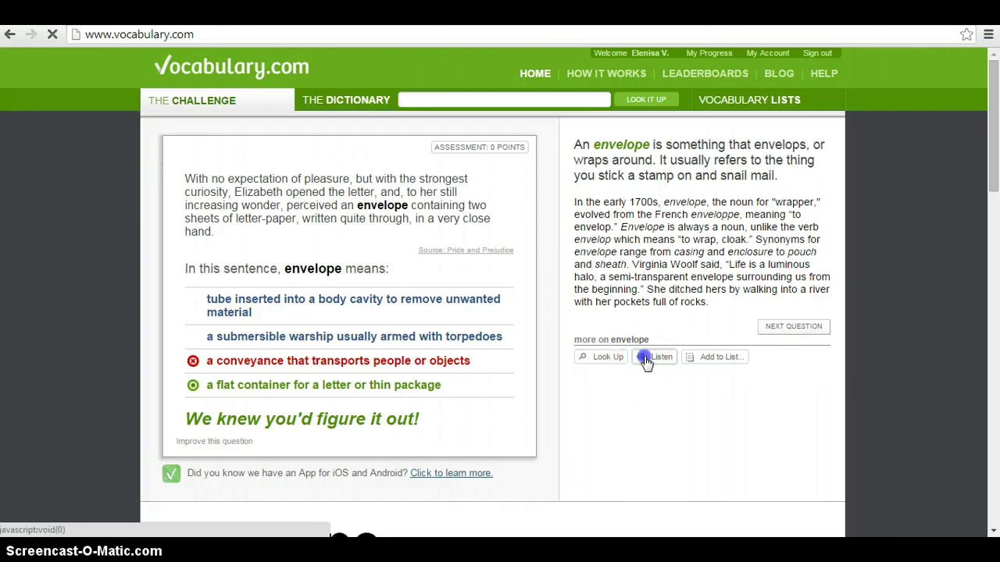
click(692, 362)
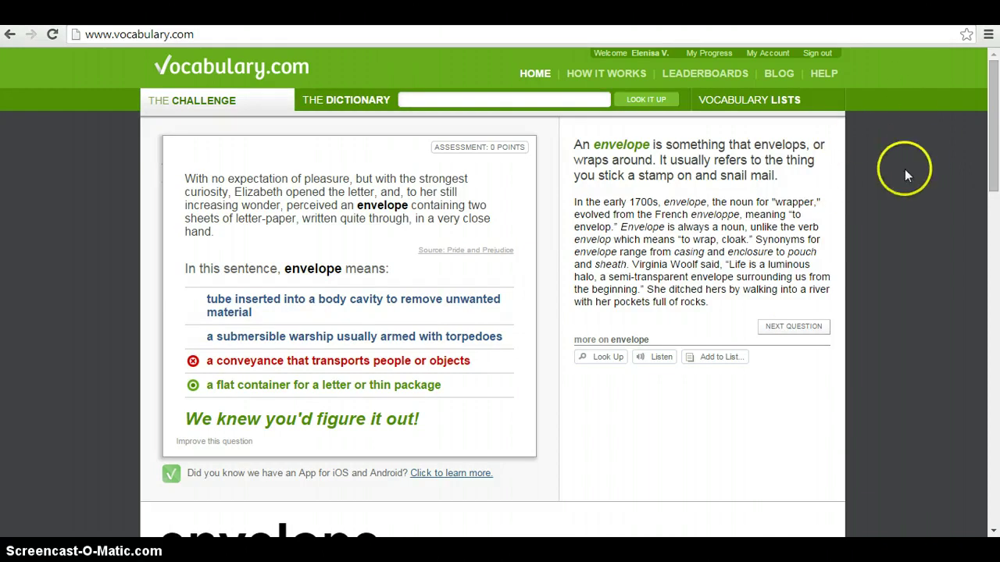
Scroll through the How It Works page's explanation of The Challenge and its question categories
mouse_move(992, 89)
mouse_down()
mouse_move(996, 246)
mouse_move(996, 90)
mouse_up()
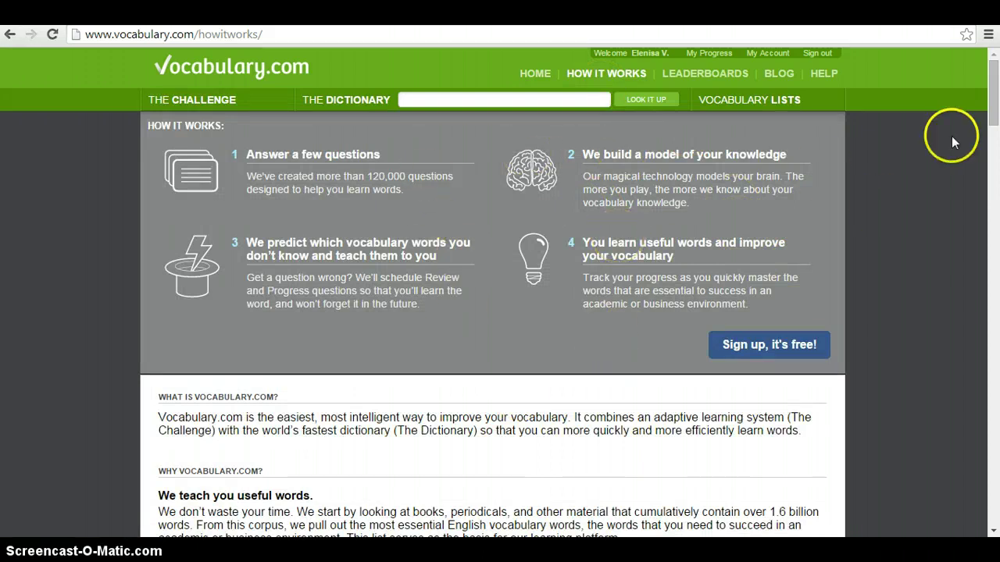
drag(993, 95, 996, 178)
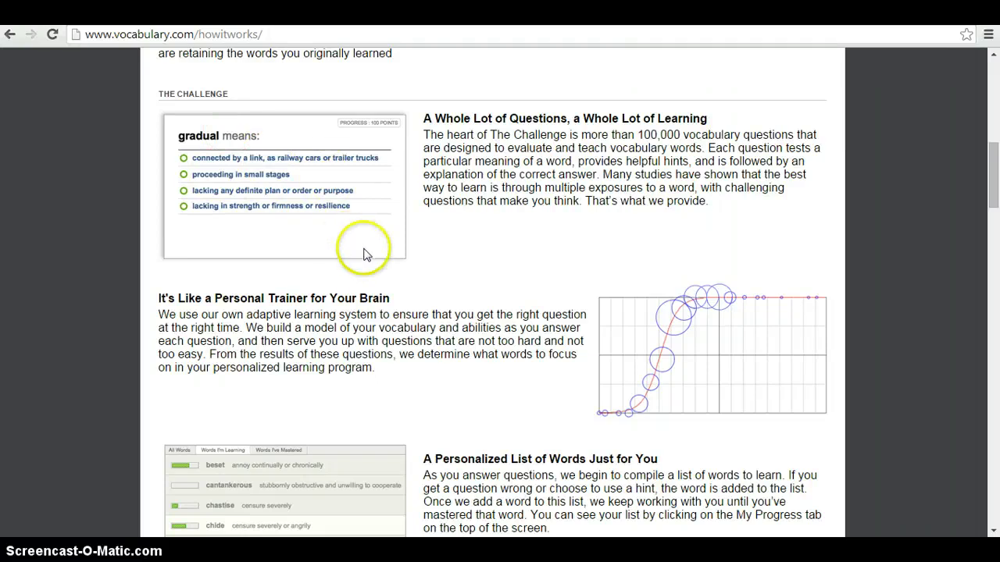
drag(995, 149, 996, 164)
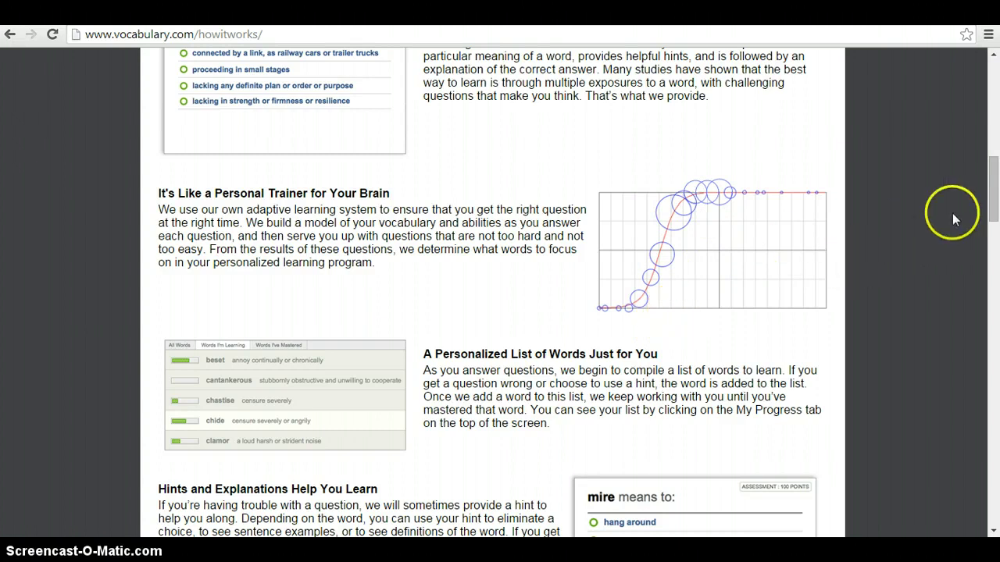
drag(990, 172, 990, 185)
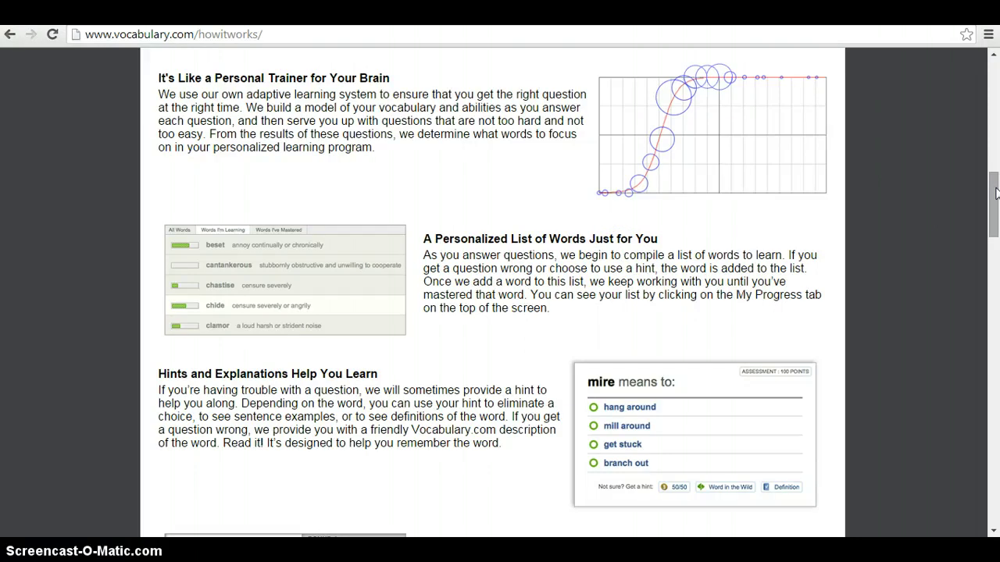
drag(993, 191, 993, 205)
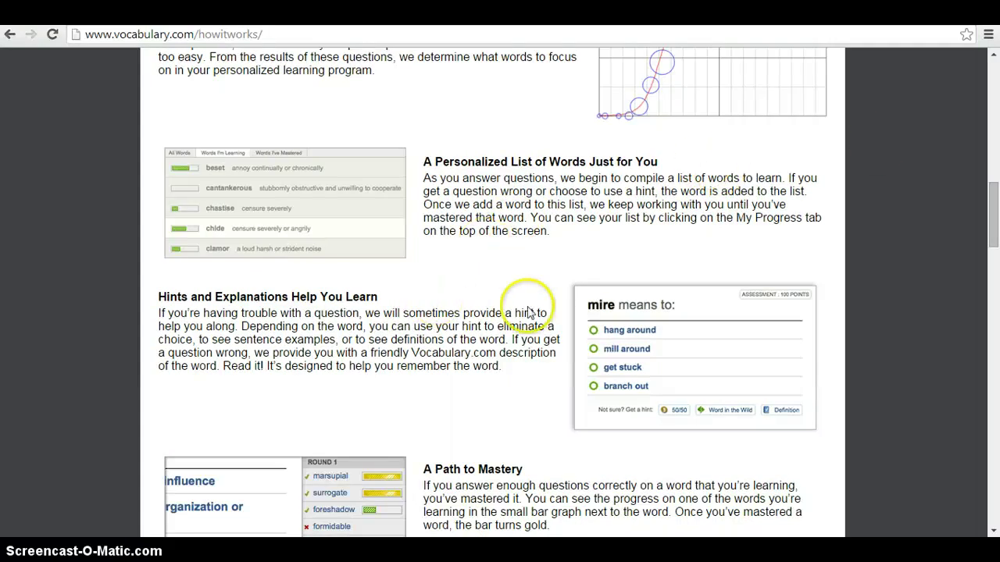
drag(994, 194, 994, 228)
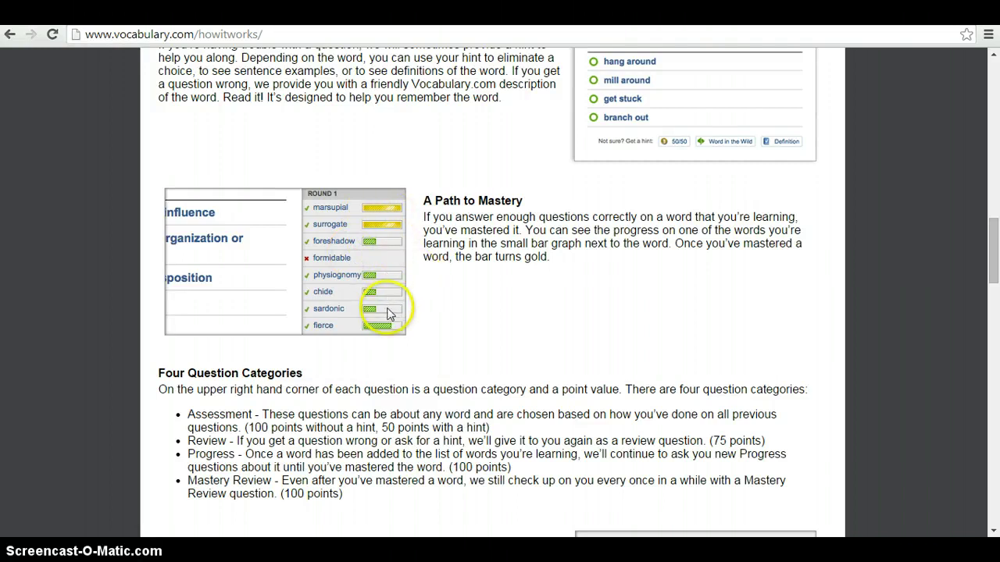
drag(988, 242, 995, 314)
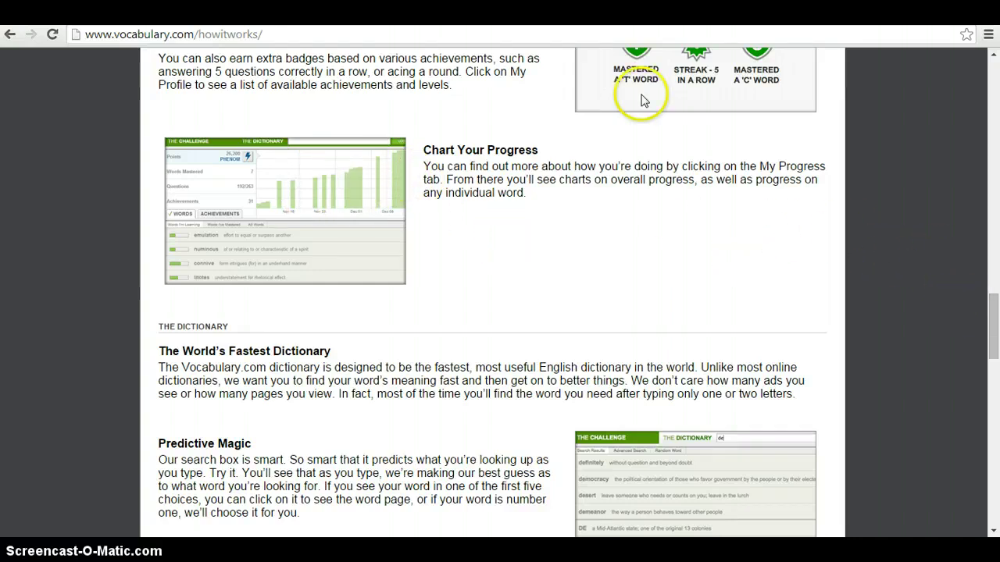
mouse_move(994, 316)
mouse_down()
mouse_move(996, 477)
mouse_move(996, 304)
mouse_up()
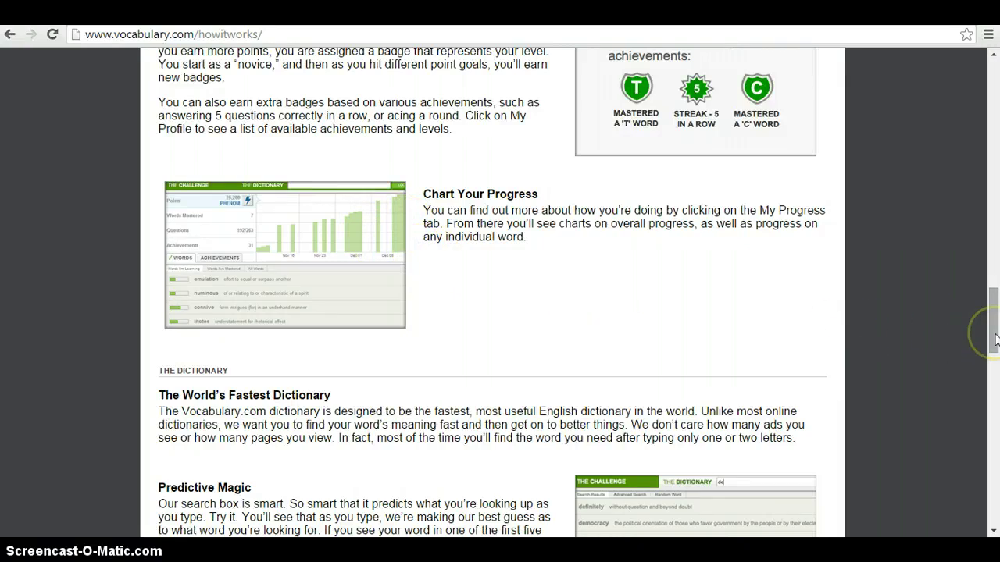
drag(993, 336, 996, 103)
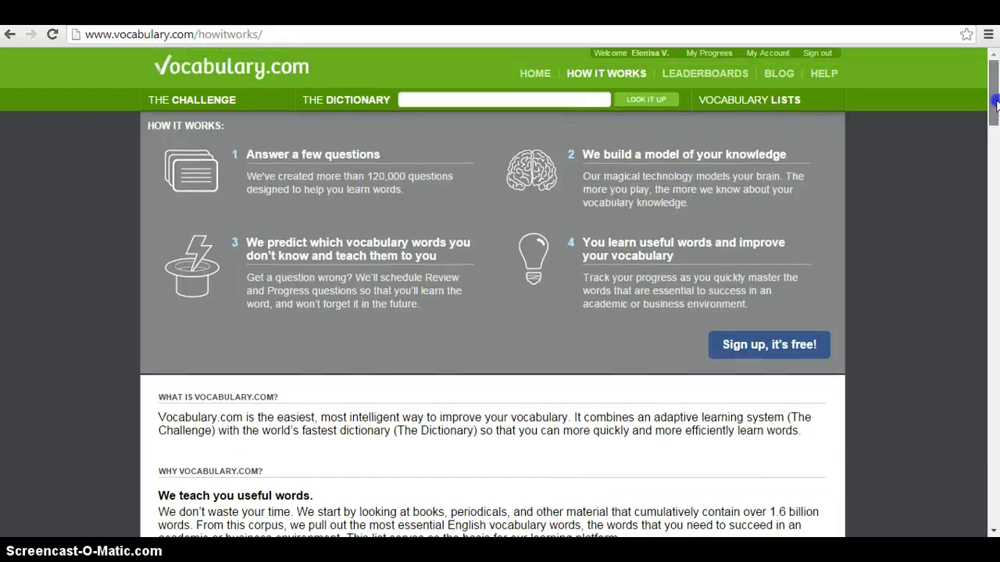
Show this week's leaderboard, topped by 2,205,800 points and 1,013 words mastered
click(701, 75)
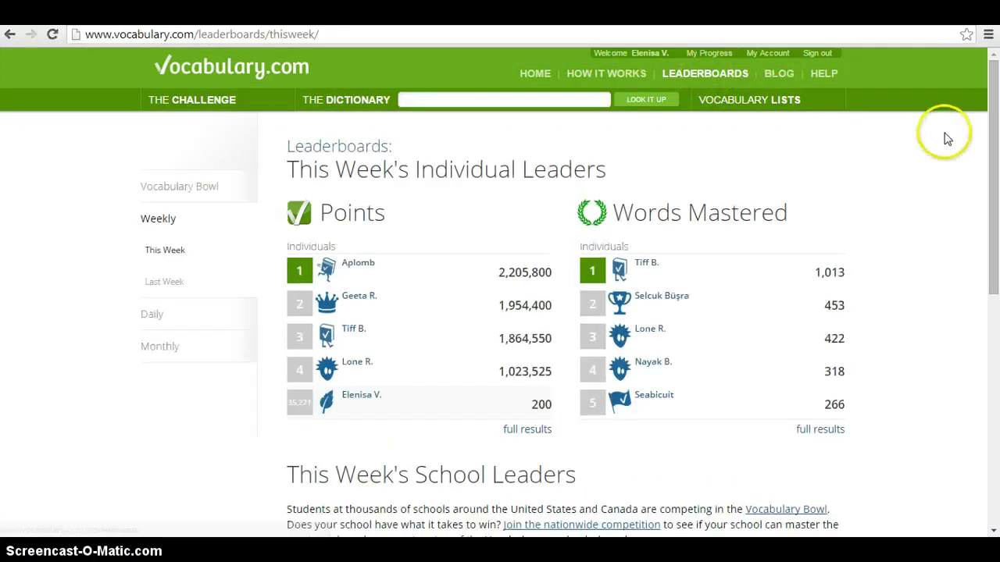
drag(994, 97, 994, 117)
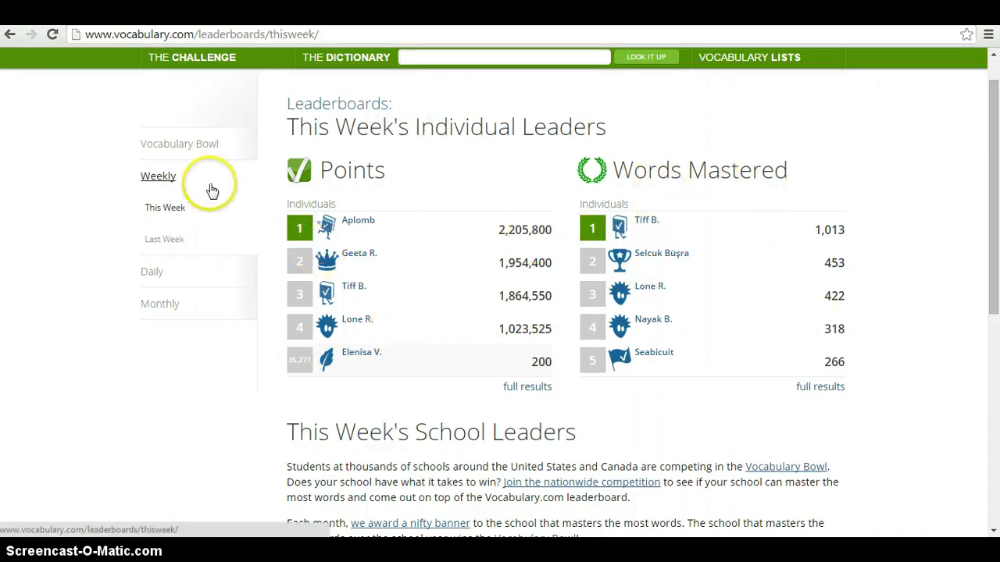
Switch to the Vocabulary Bowl 2014-2015 school rankings, led by Bellaire High School
click(195, 147)
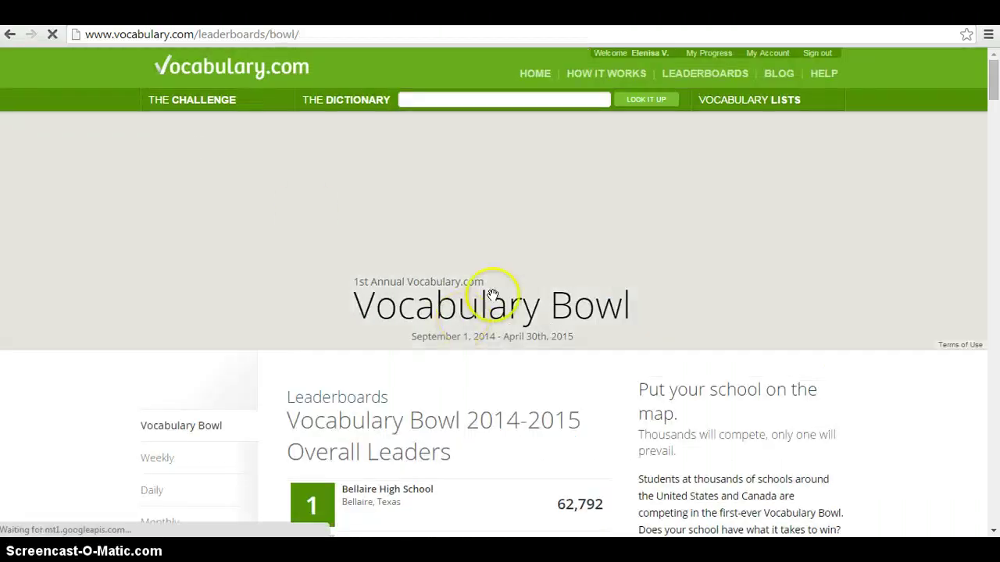
drag(994, 77, 996, 106)
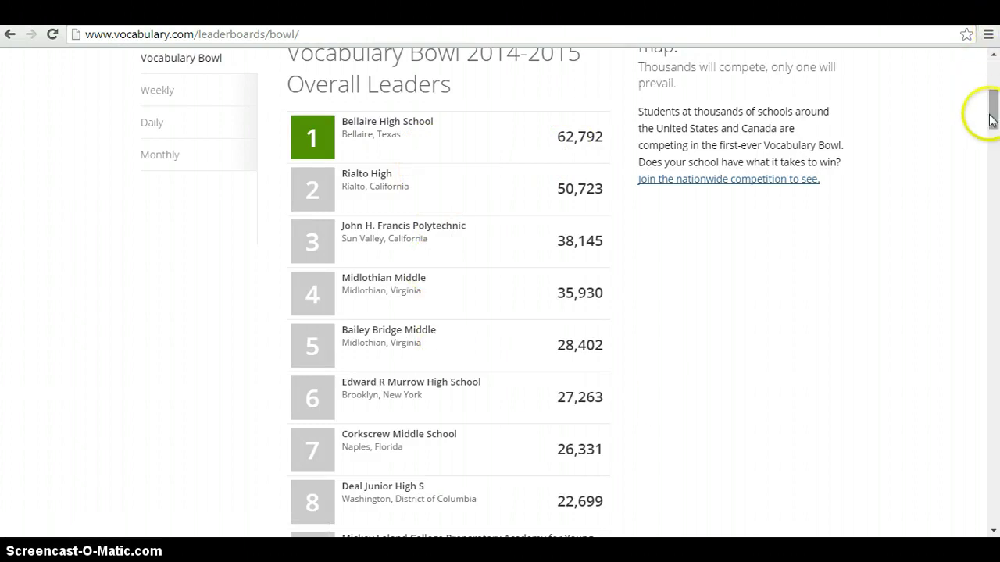
drag(995, 119, 995, 84)
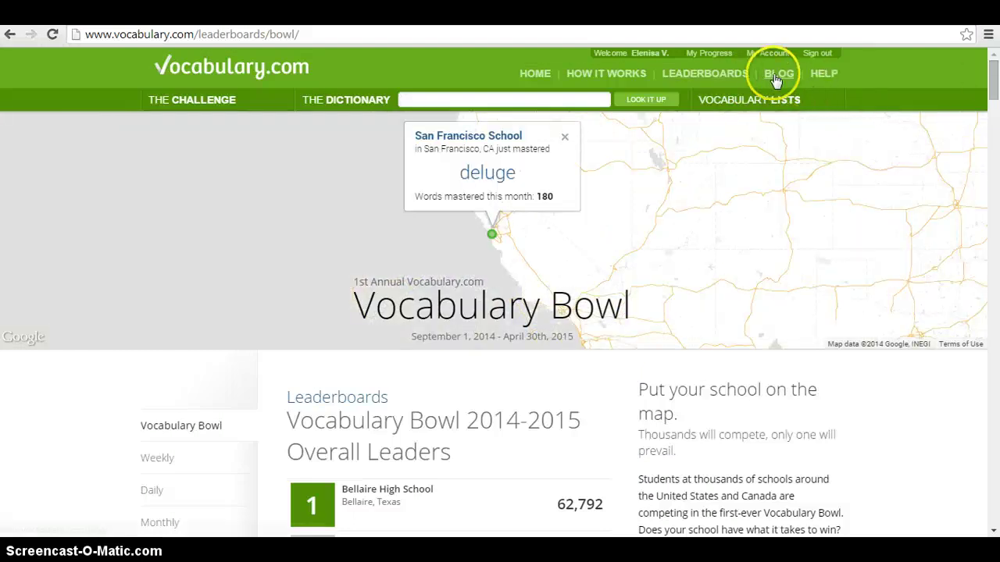
Open the blog, scroll through its latest posts, and return to the top
click(780, 74)
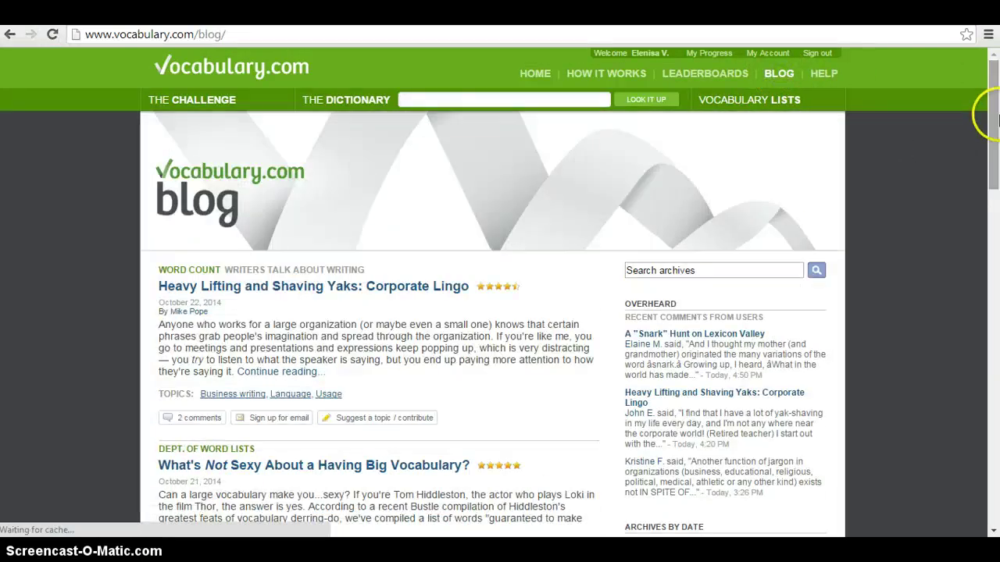
drag(995, 94, 996, 188)
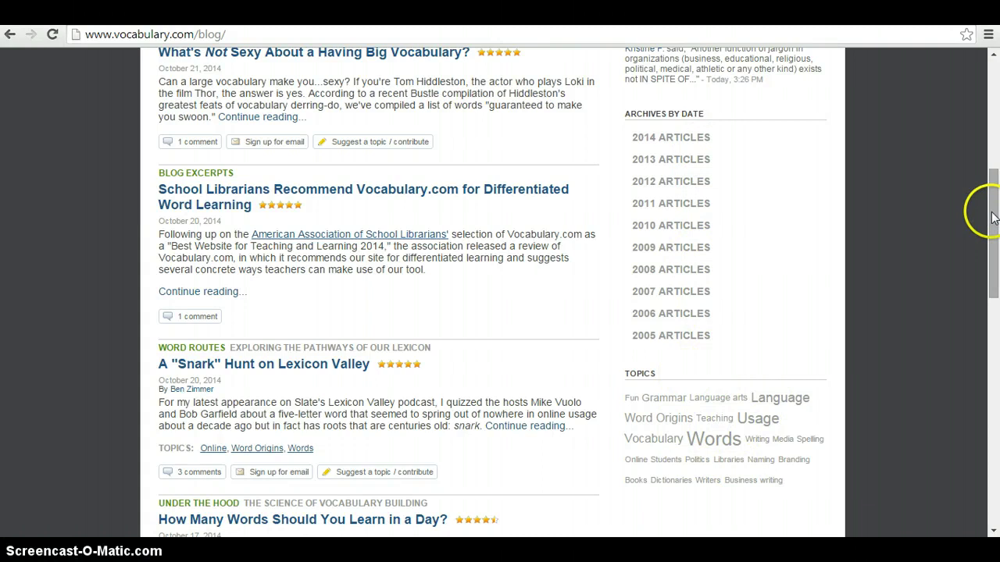
drag(994, 217, 994, 104)
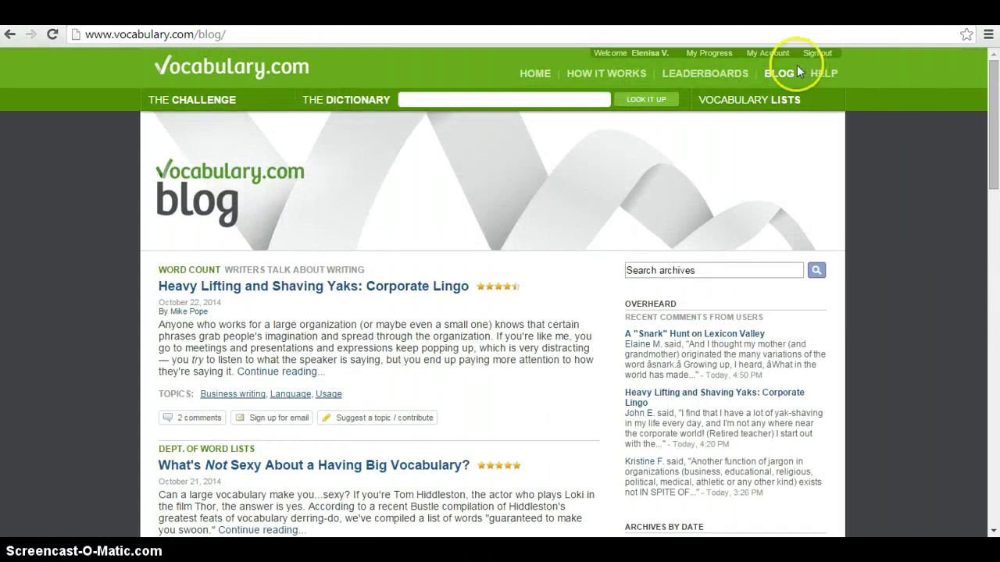
Go to Vocabulary Lists and search the shared word lists for 'scientific method'
click(748, 103)
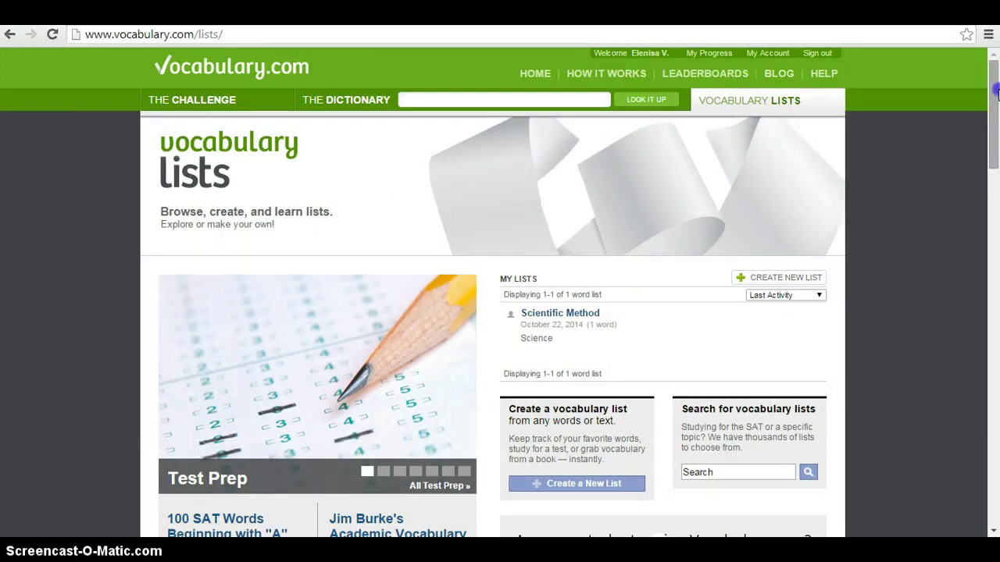
drag(996, 92, 996, 130)
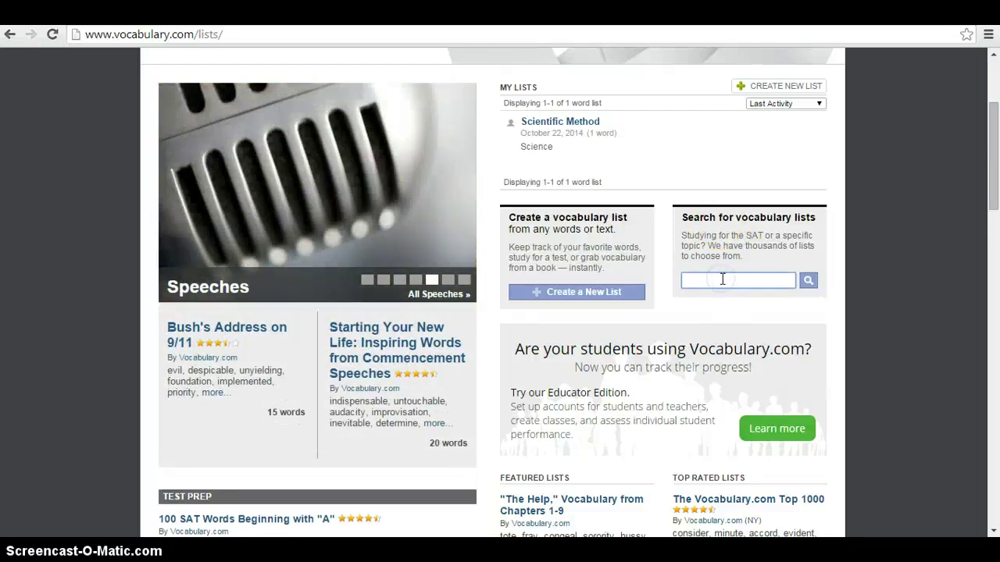
text(scient)
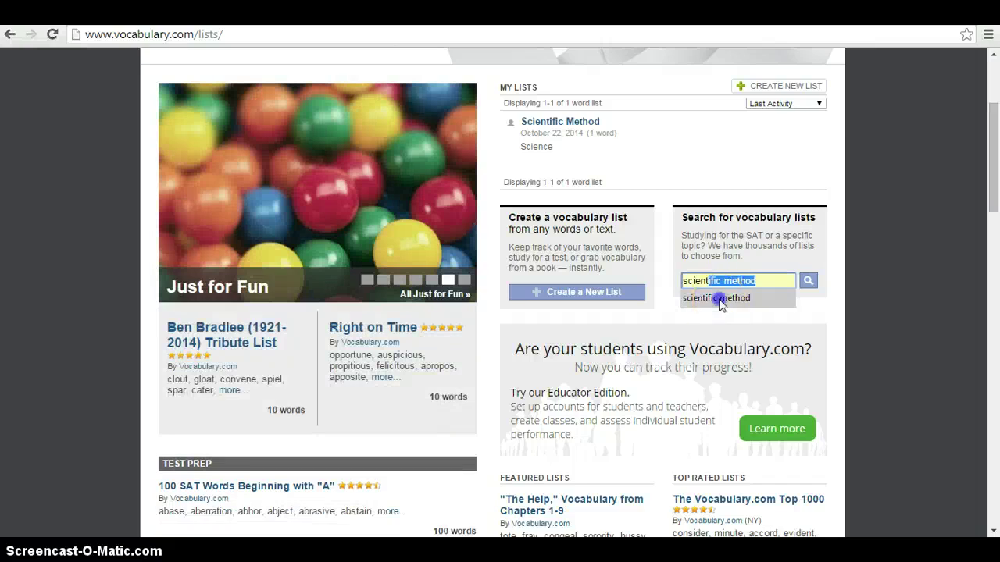
click(716, 298)
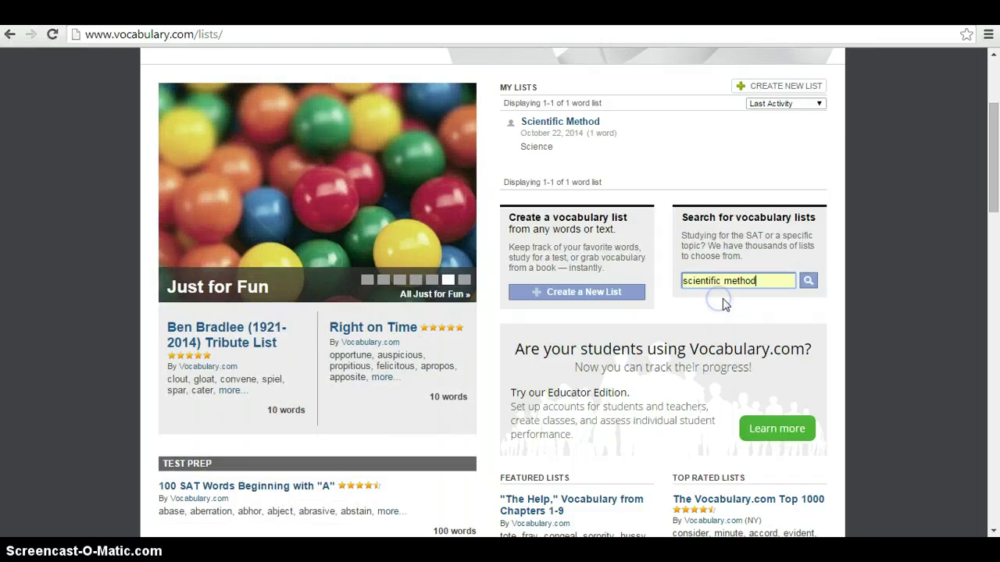
click(806, 283)
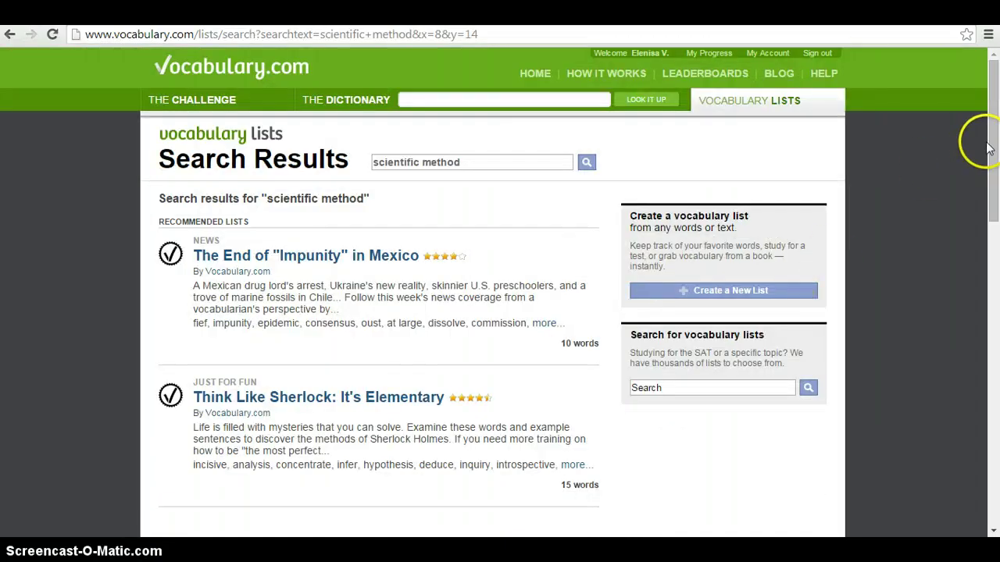
Scroll through the 'scientific method' list results, such as 'CMS - Scientific Method', and back up
drag(993, 142, 996, 301)
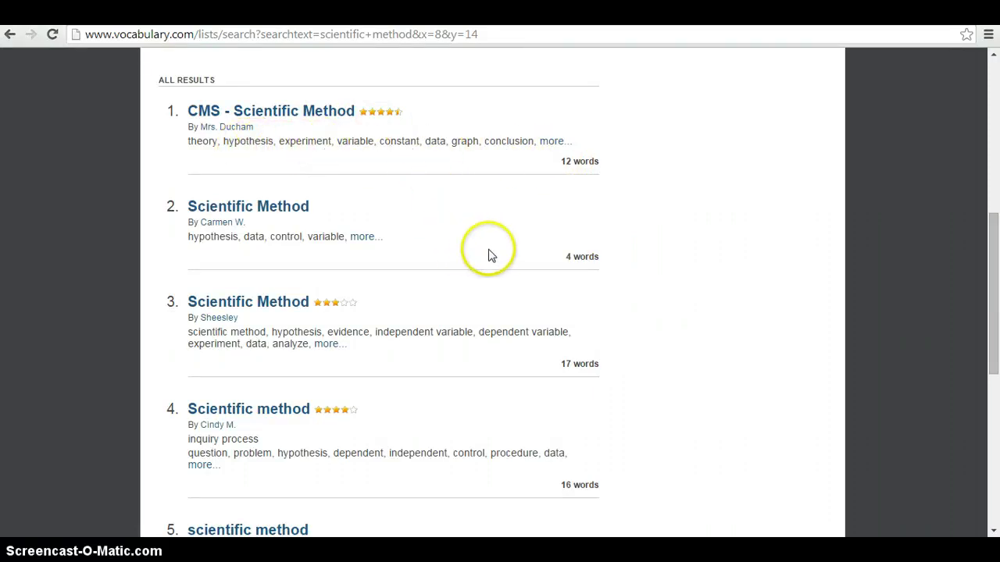
click(378, 240)
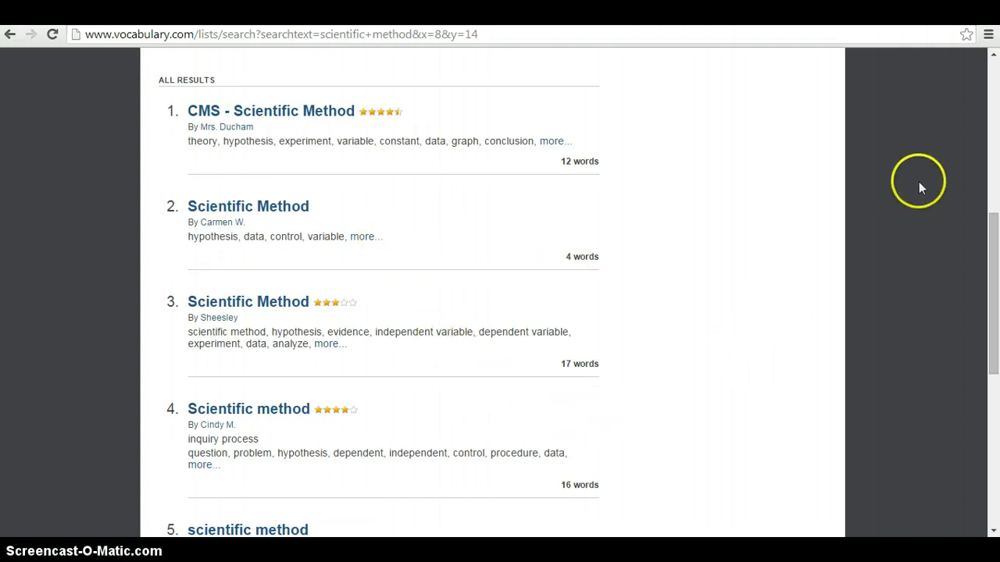
click(996, 237)
drag(996, 237, 989, 91)
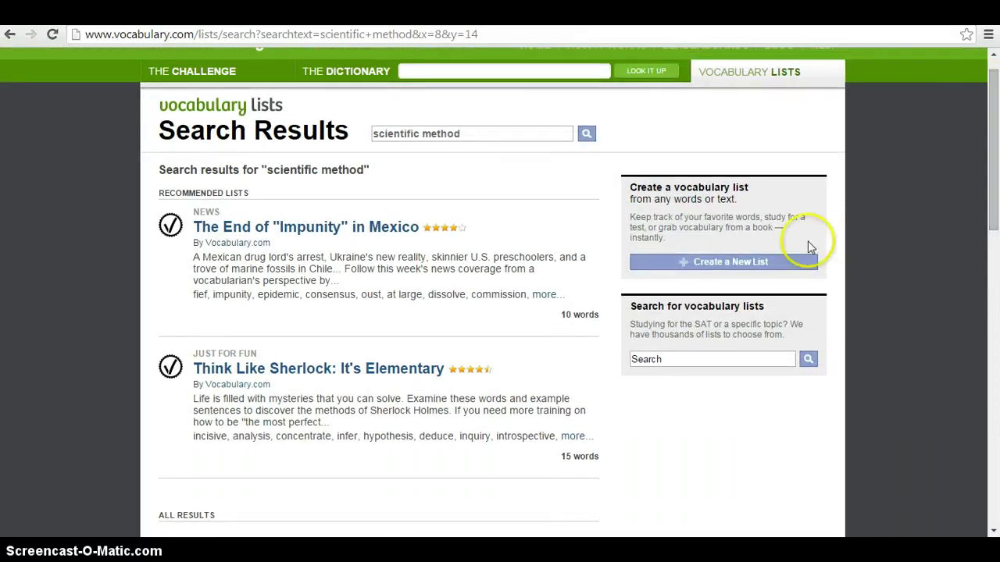
Start a new list, trying 'All at once' and 'From text' before settling on 'One at a time'
click(746, 265)
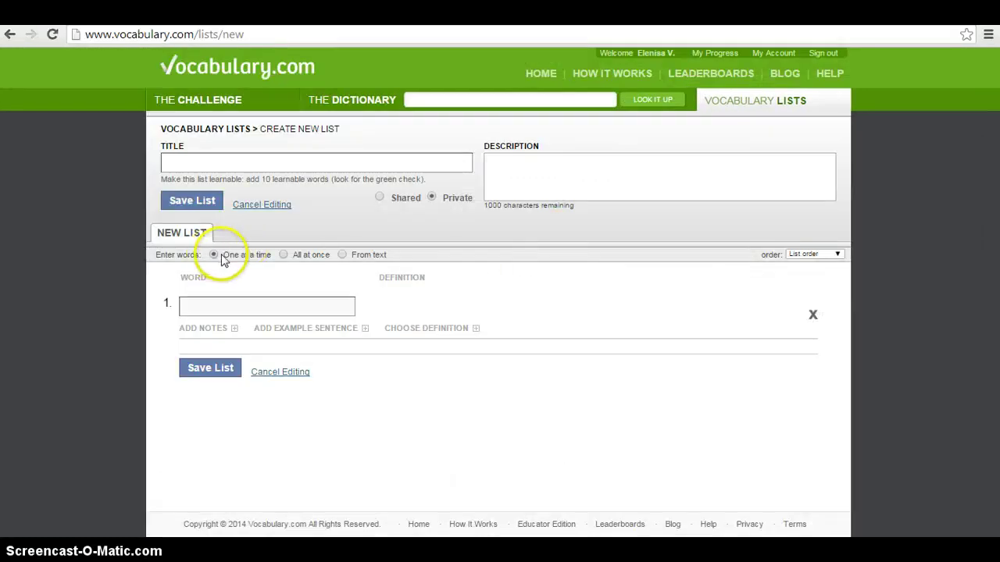
click(286, 258)
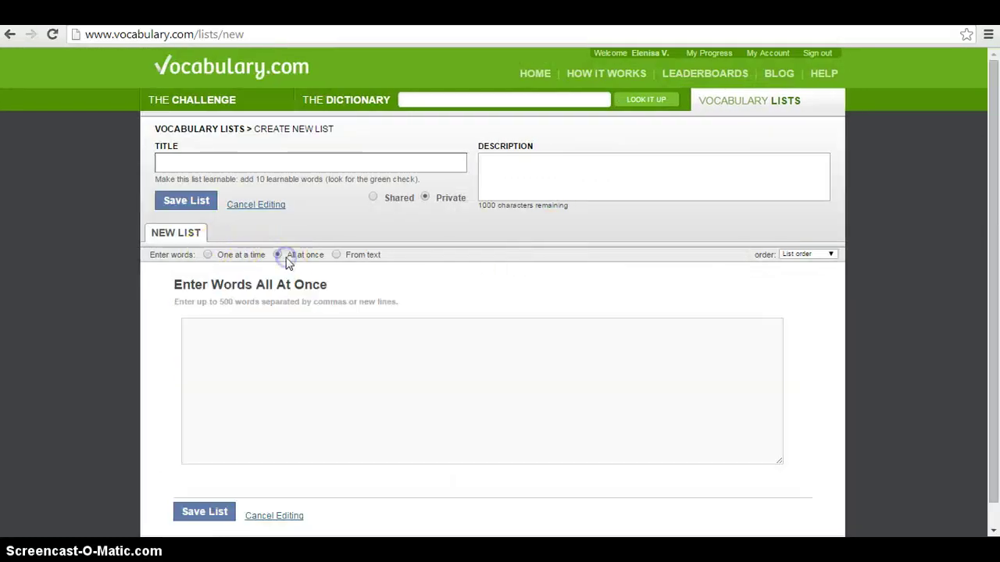
click(337, 256)
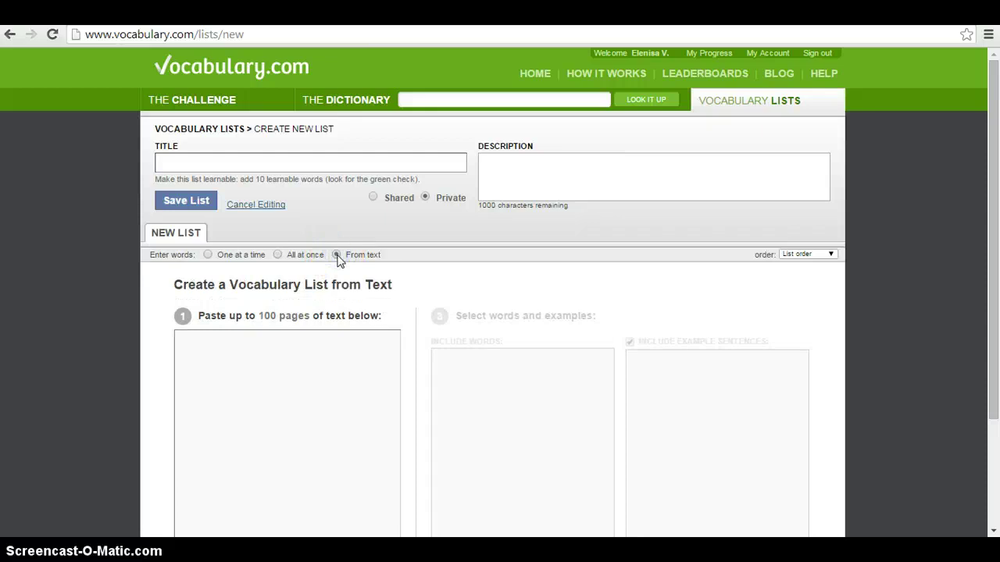
click(209, 256)
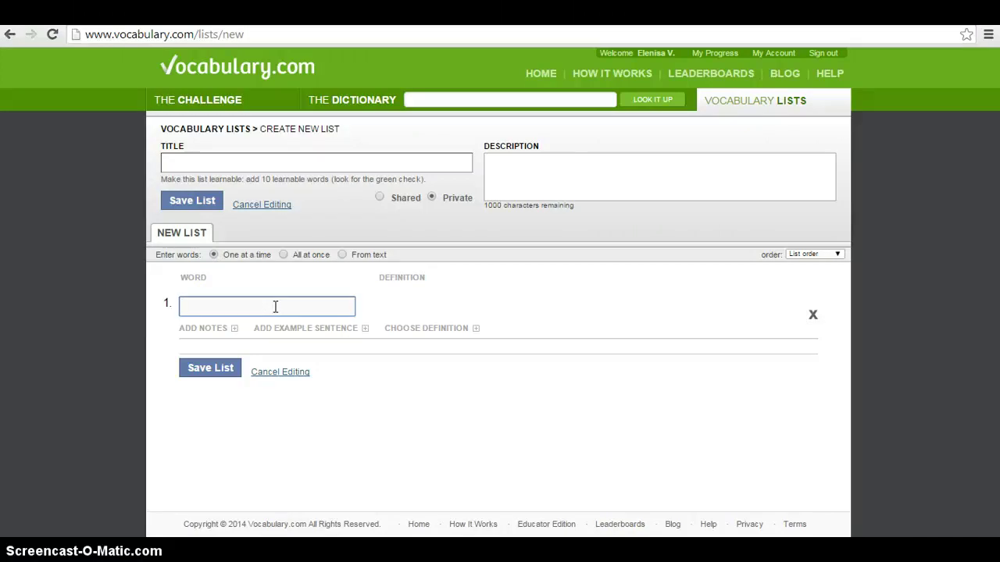
Enter 'hypothesis' as the first word via autocomplete and view its alternative definitions
click(275, 306)
text(hyp)
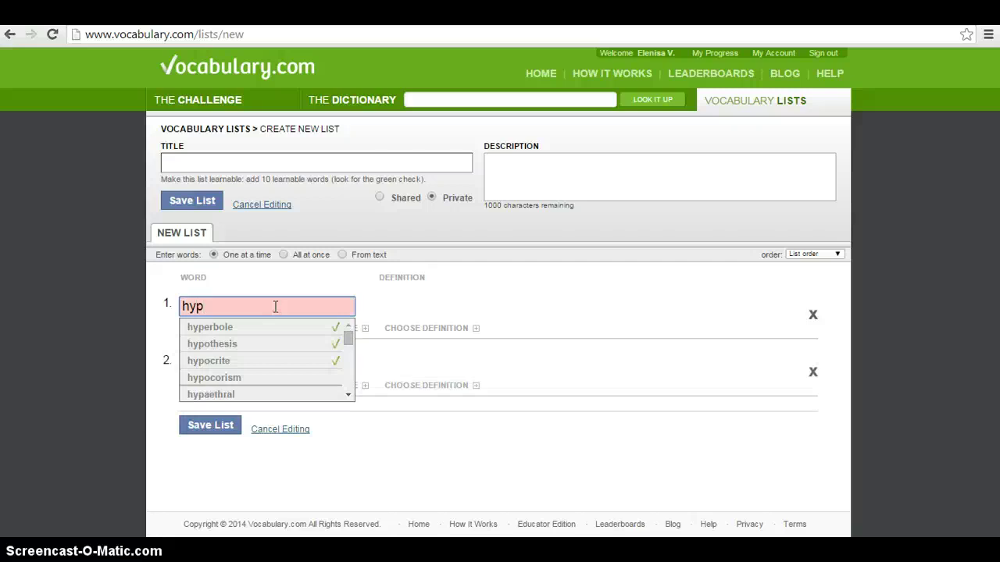
text(oth)
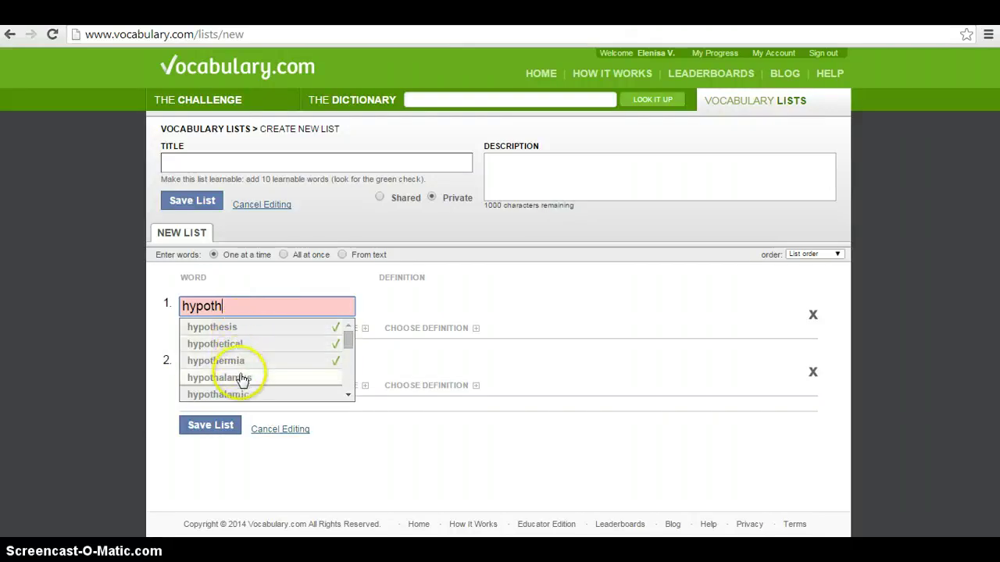
click(244, 327)
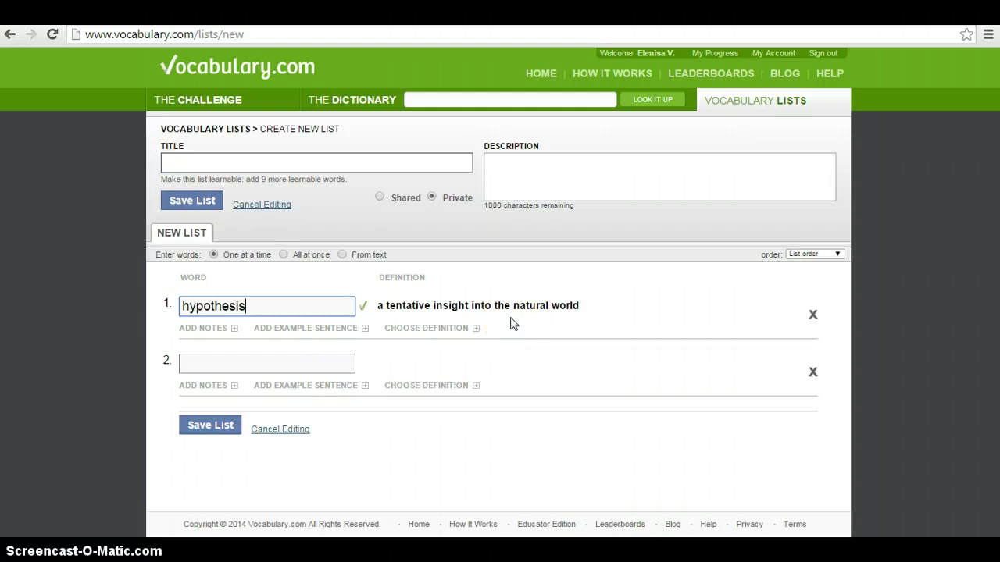
click(460, 331)
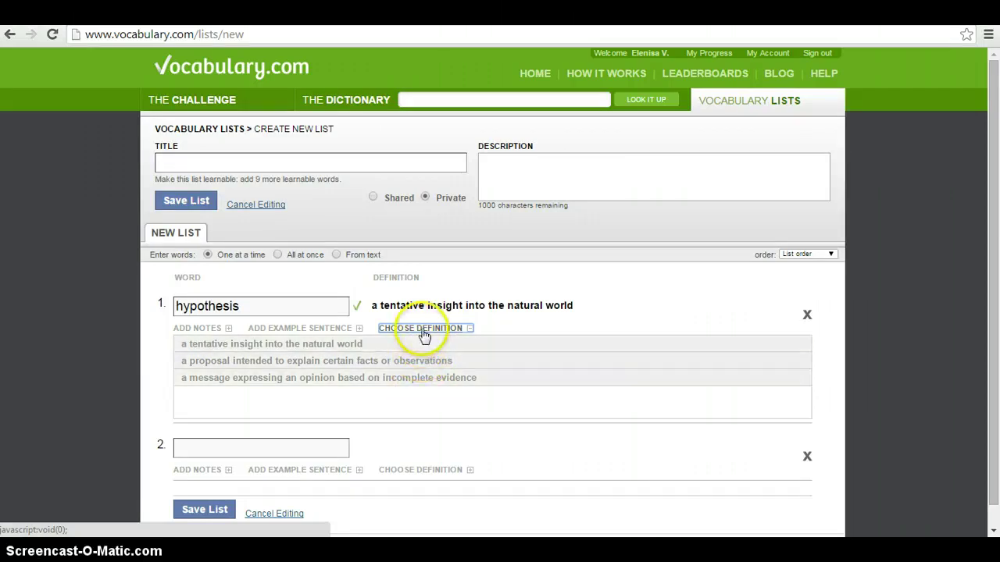
Browse published example sentences and attach the New York Times 'tentative fact' sentence to hypothesis
click(322, 329)
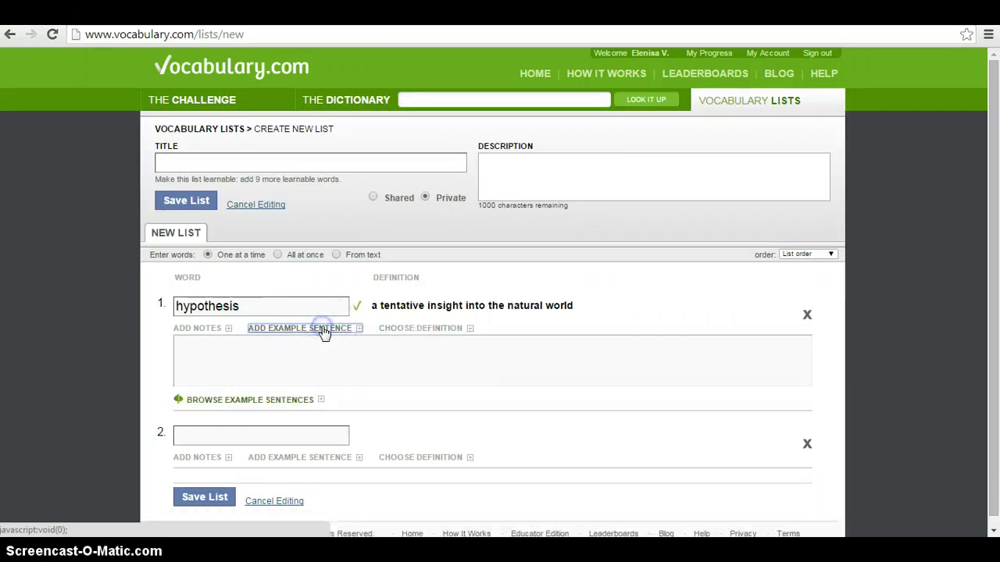
click(292, 346)
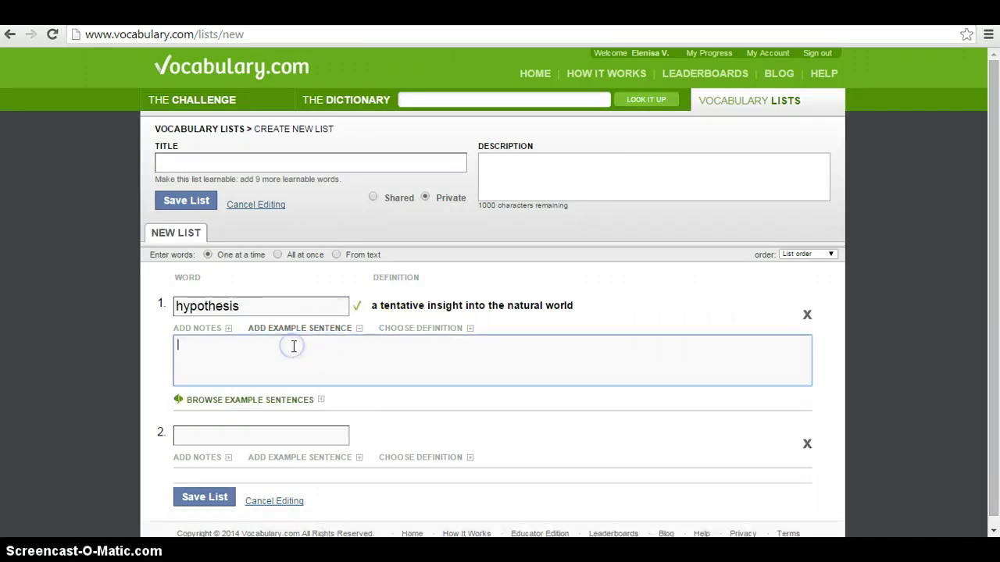
click(214, 331)
click(219, 342)
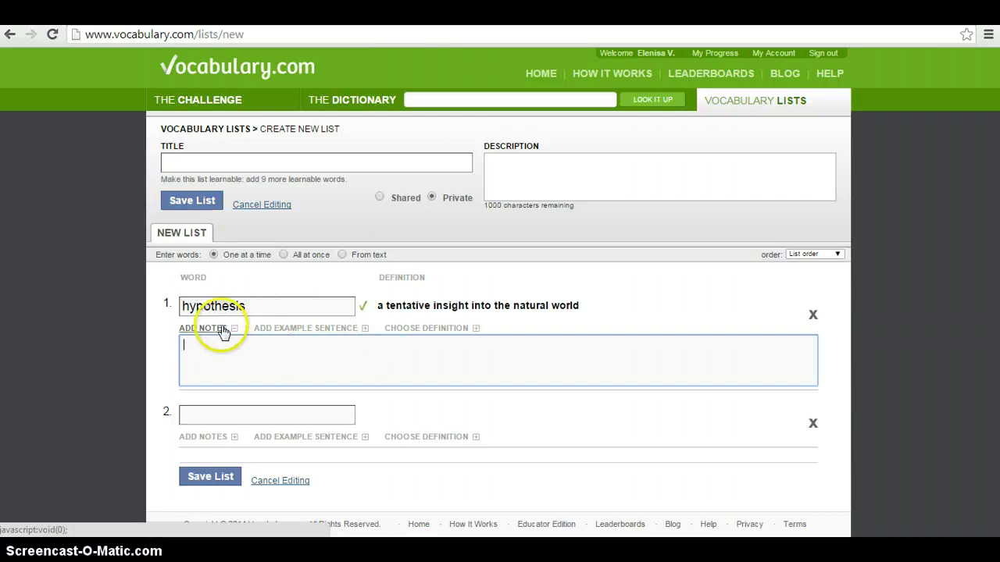
click(288, 329)
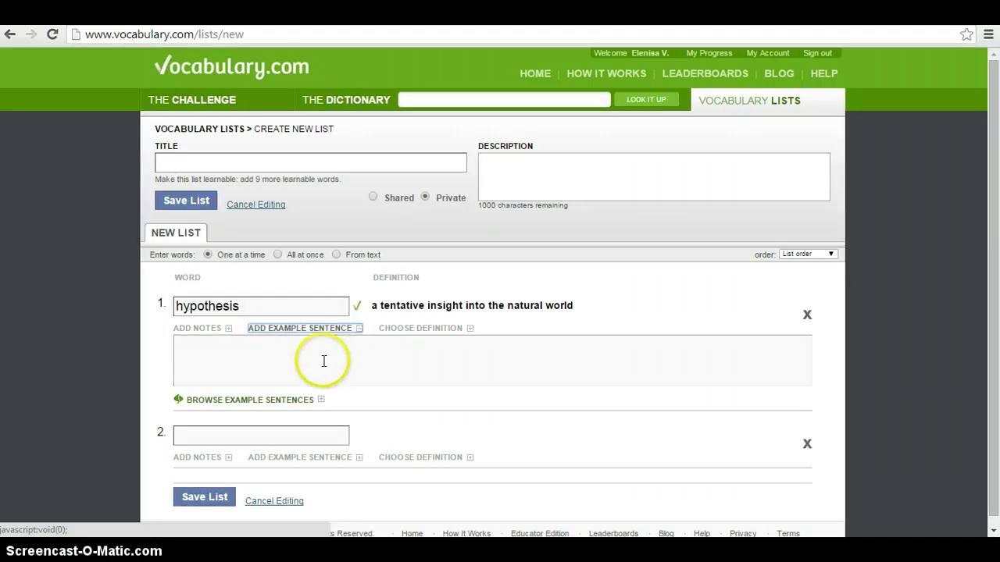
click(271, 403)
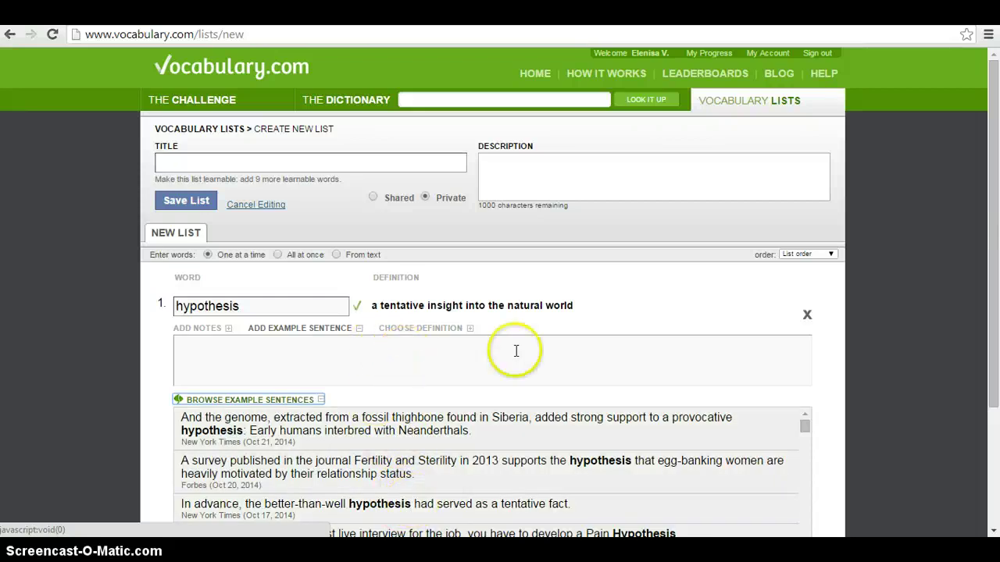
click(736, 360)
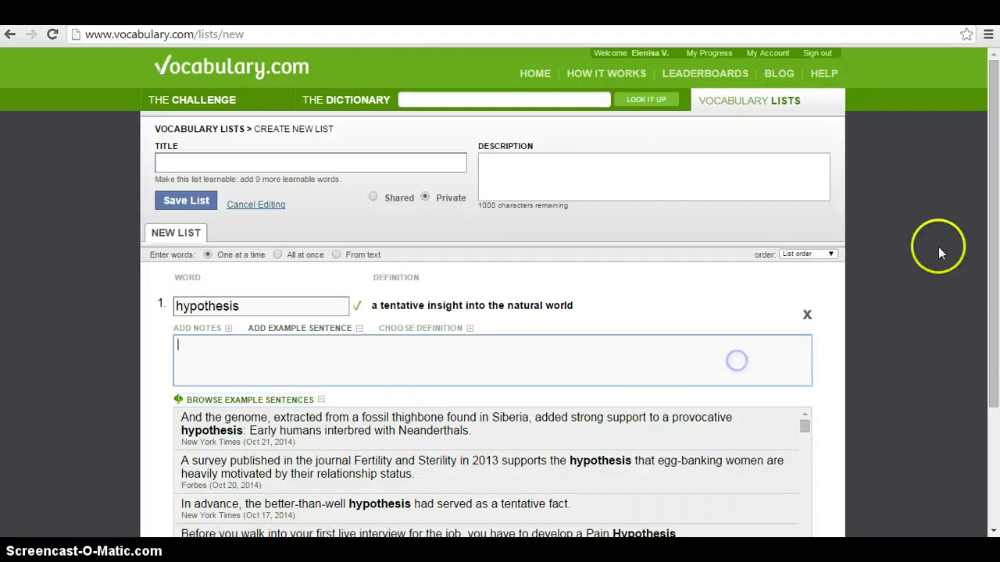
scroll(975, 219, down, 1)
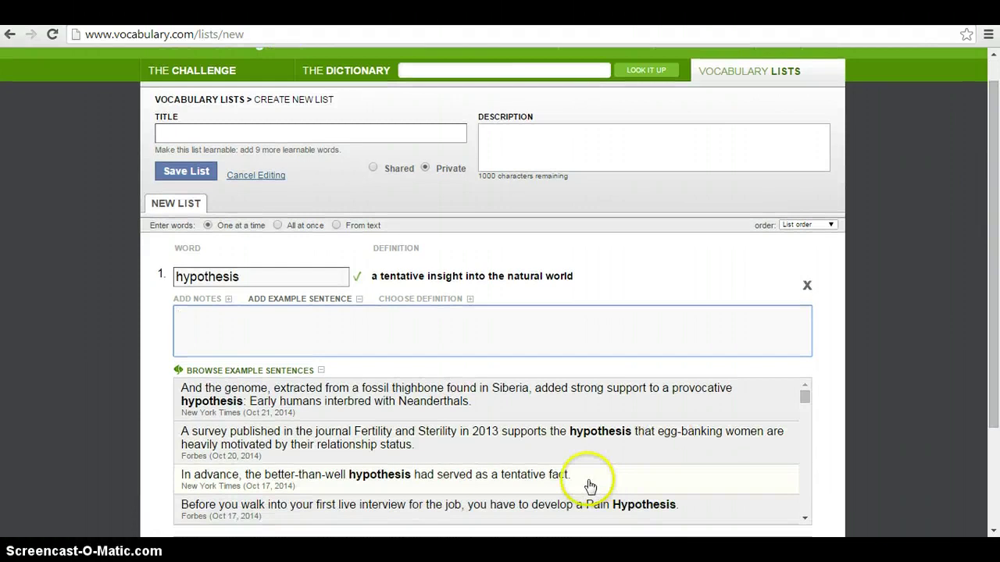
click(590, 484)
Confirm the example sentence, title the list 'Scientific Method' and save it with hypothesis
click(305, 422)
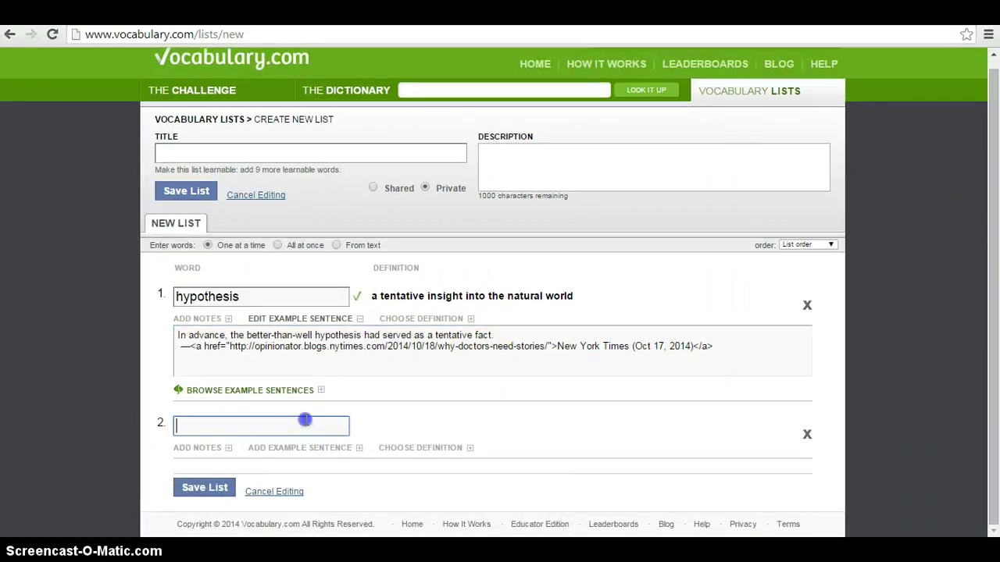
click(223, 489)
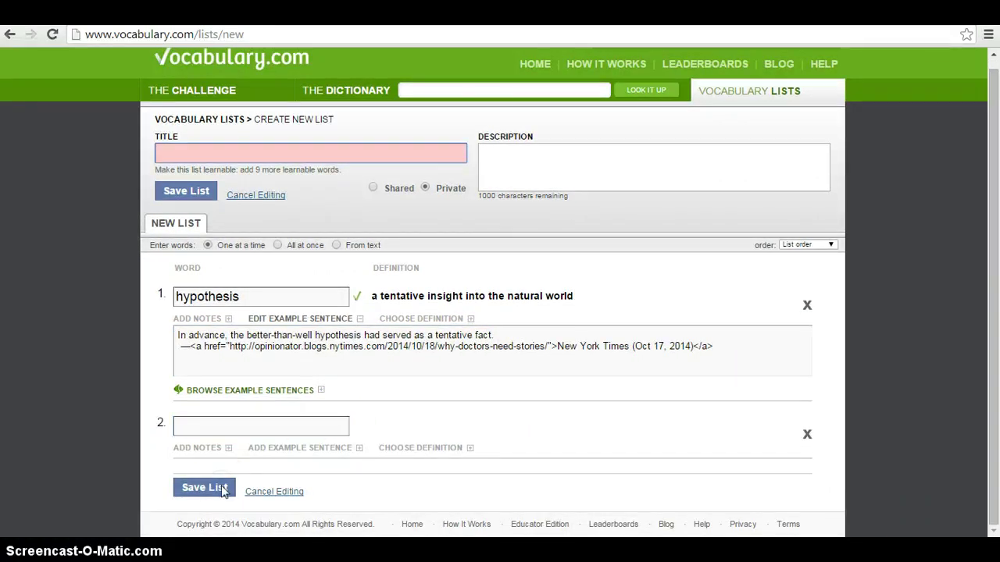
click(265, 153)
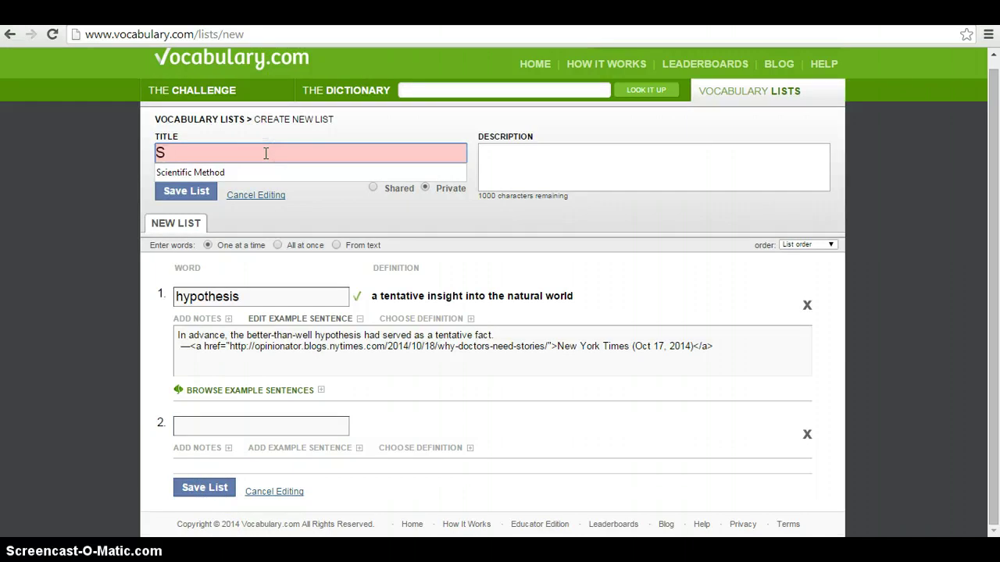
click(226, 172)
click(512, 161)
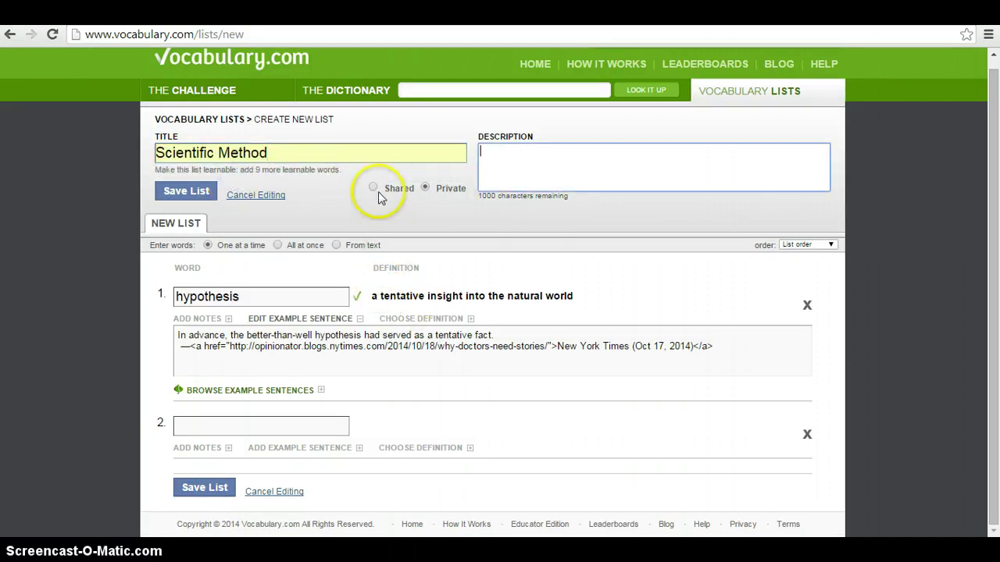
click(203, 488)
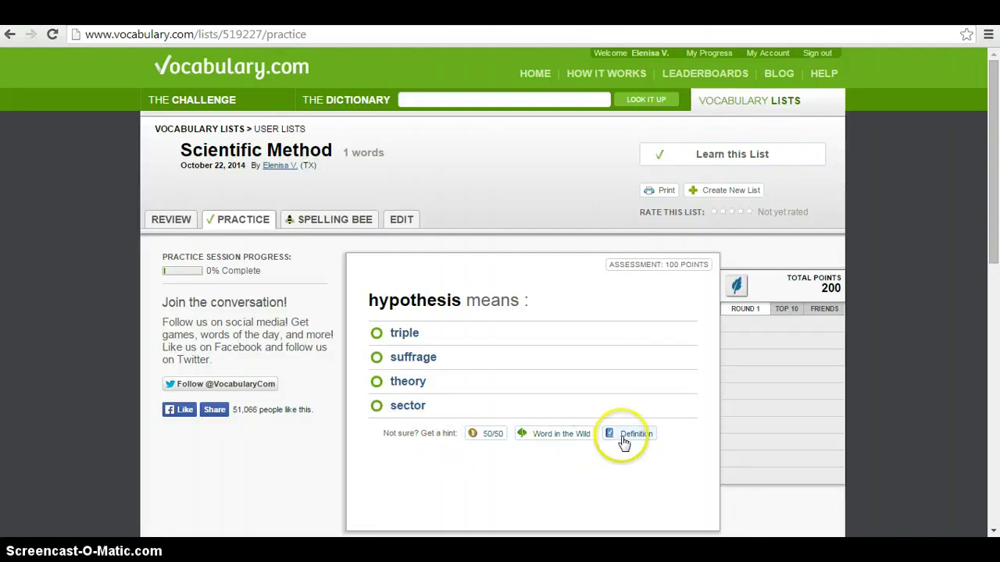
Start the Scientific Method Spelling Bee and play the word aloud
click(318, 223)
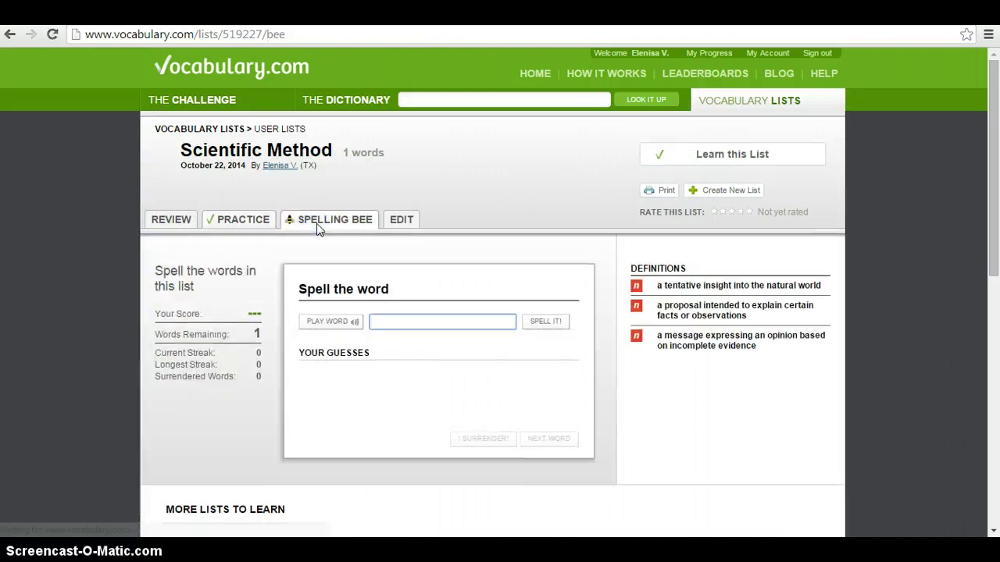
click(333, 321)
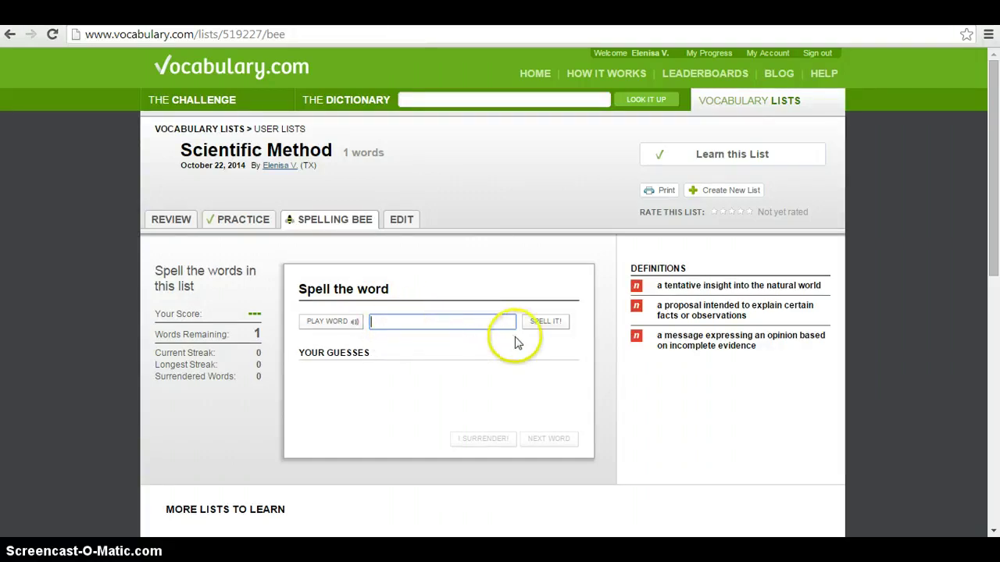
Open the list's Edit view and scroll through hypothesis's definition and example sentence
click(398, 221)
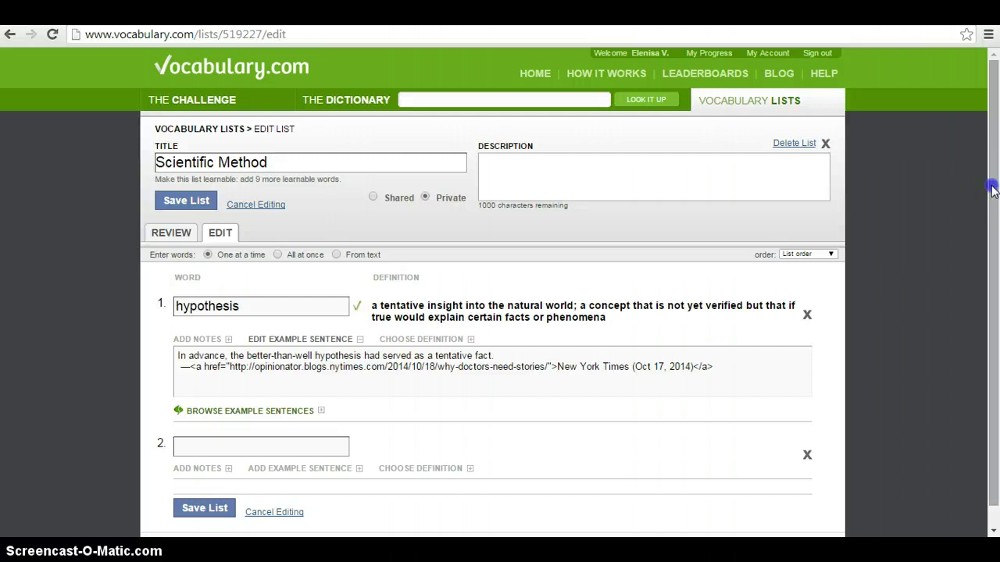
drag(992, 190, 994, 214)
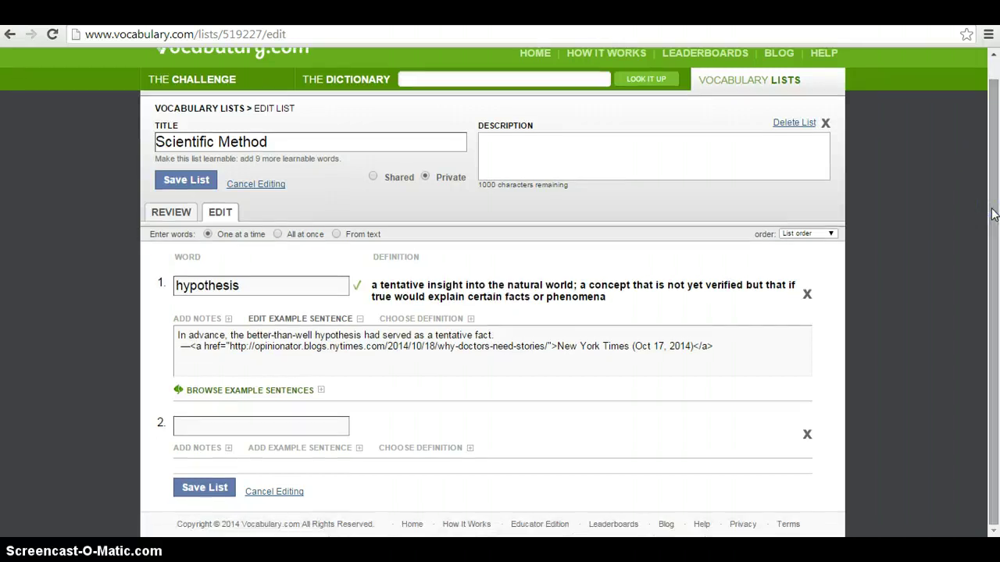
click(311, 322)
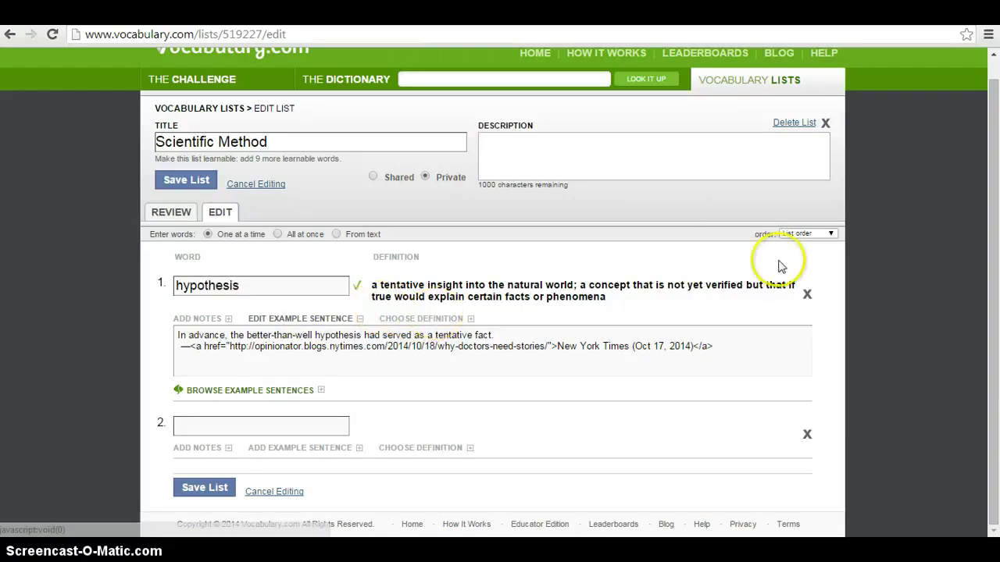
drag(993, 250, 993, 231)
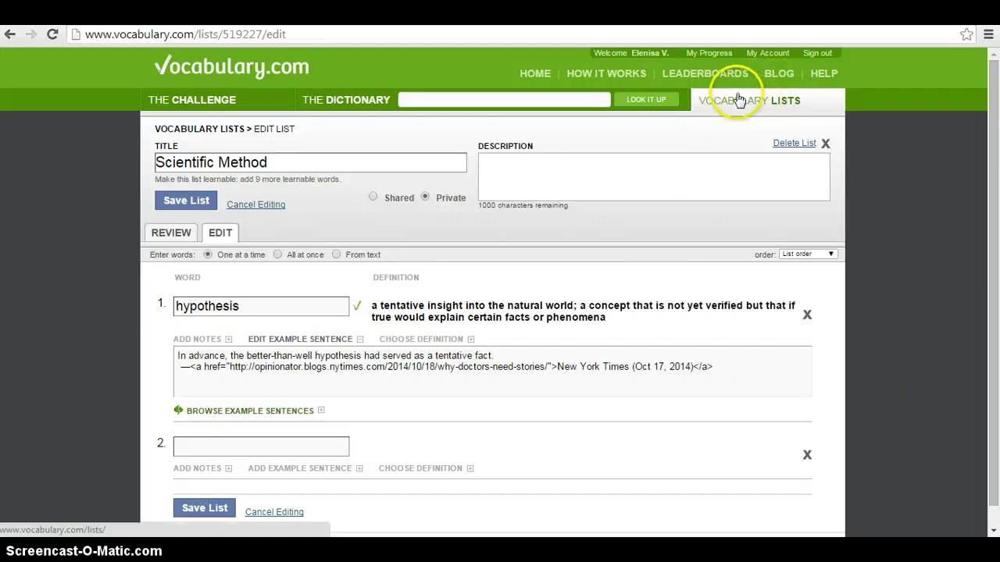
Search the dictionary for 'hyp', pick hypothesis, and scroll through its definitions and news examples
click(330, 102)
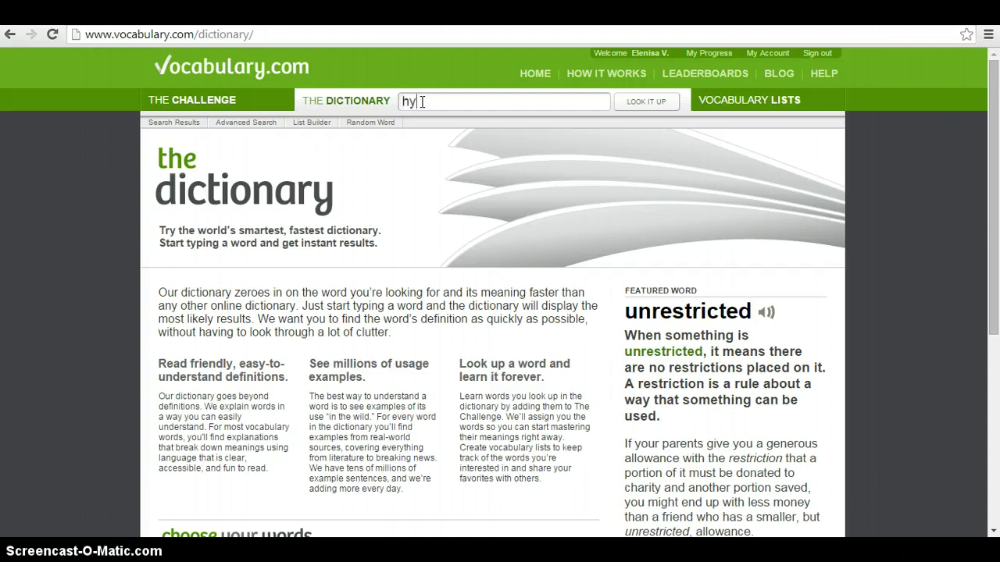
text(p)
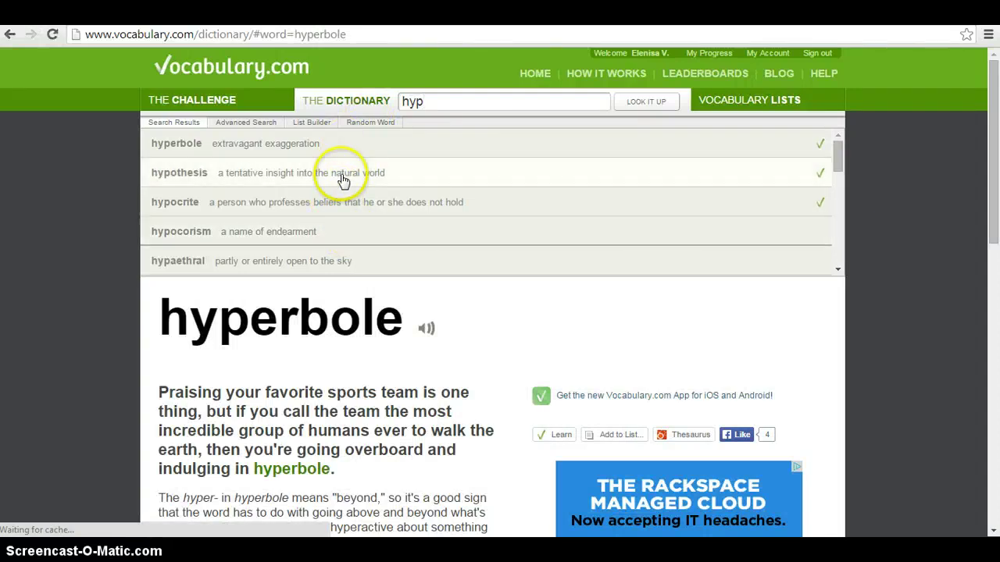
click(342, 175)
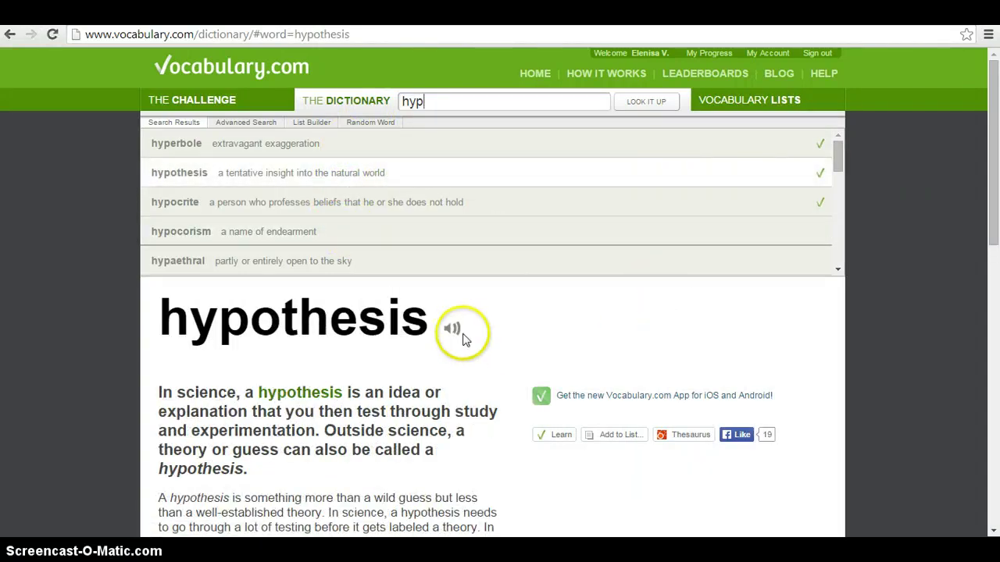
drag(997, 64, 994, 212)
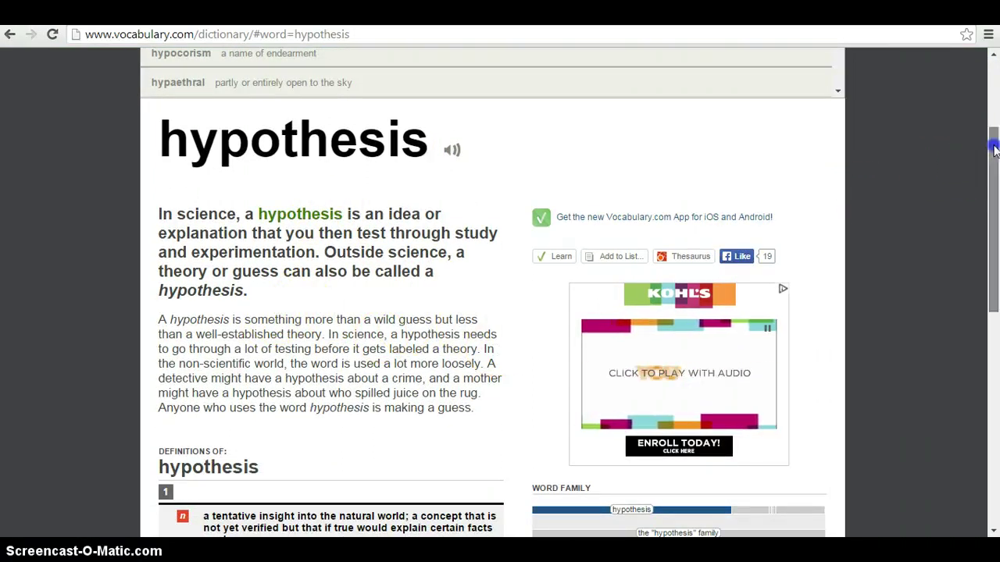
drag(995, 148, 994, 314)
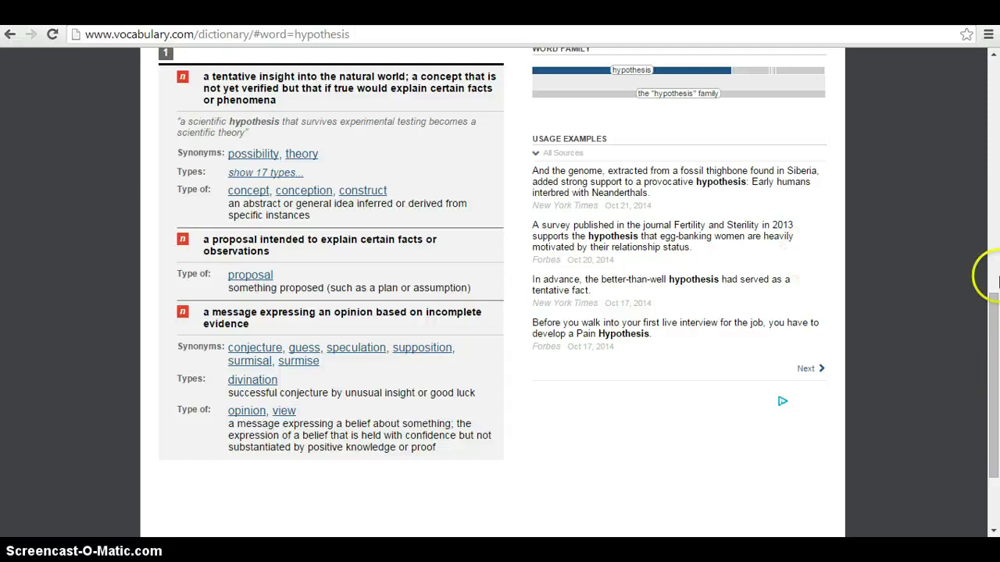
drag(996, 278, 995, 89)
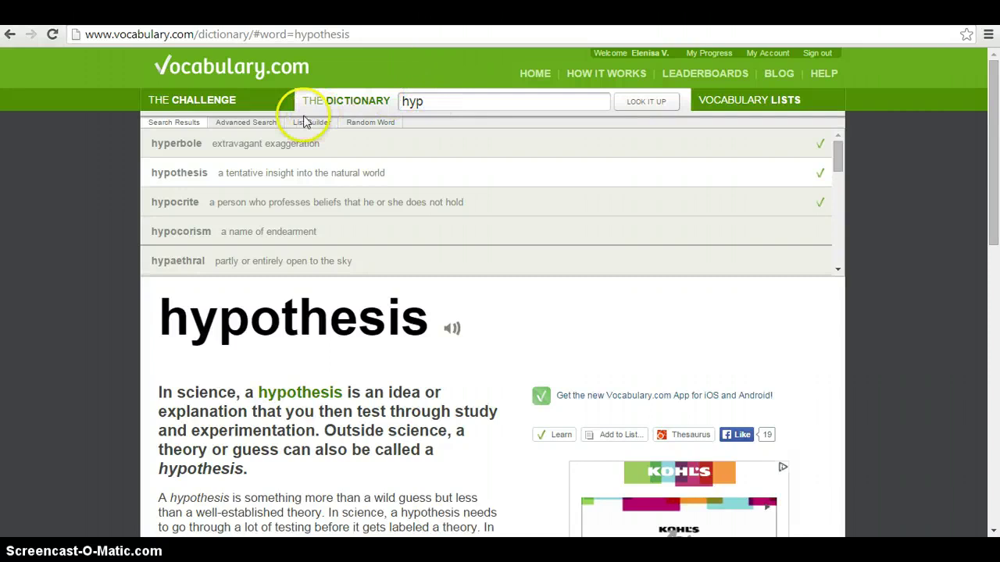
Try Advanced Search's syllable, starts-with and rhymes-with fields, then go back to hyperbole
click(273, 123)
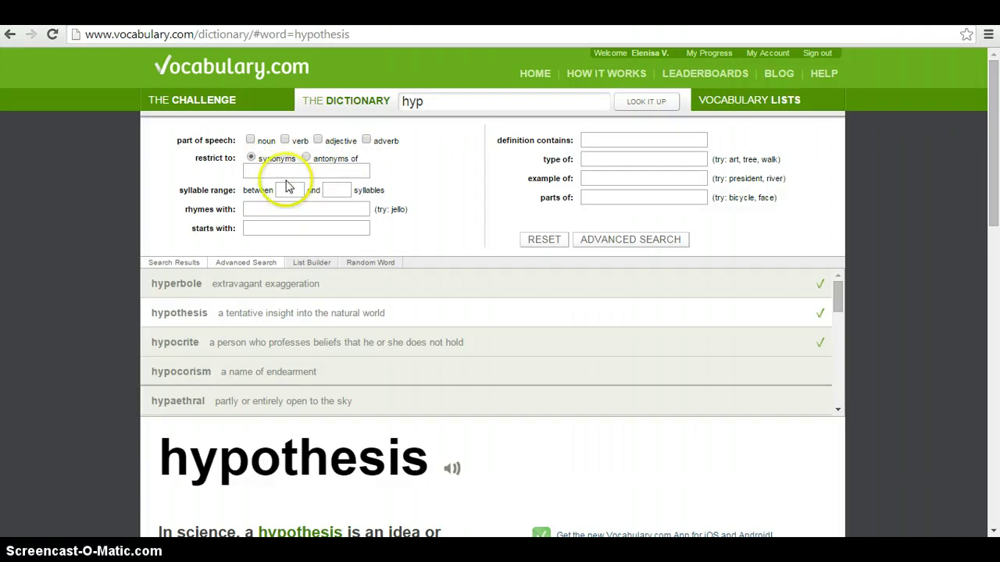
click(325, 193)
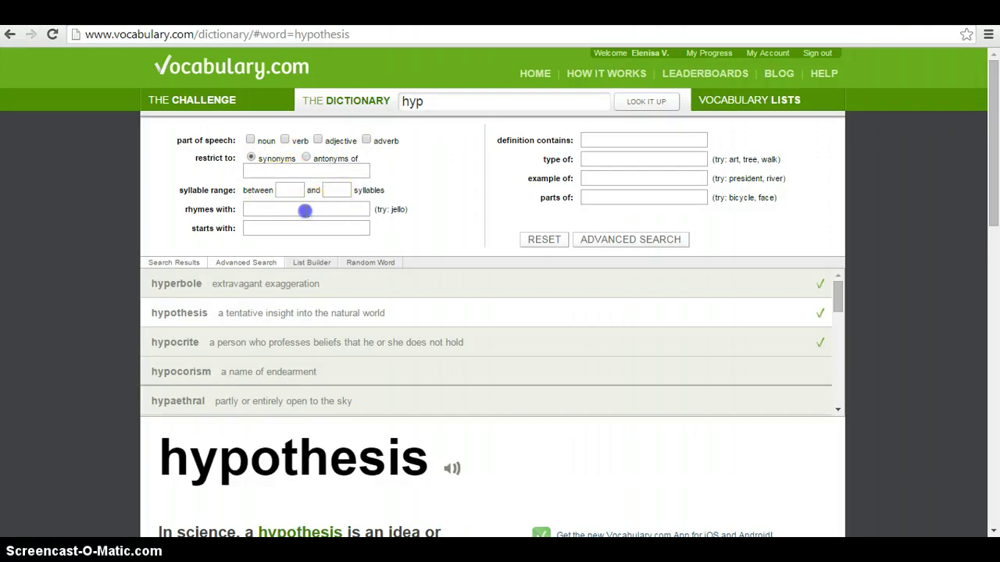
click(306, 211)
click(303, 227)
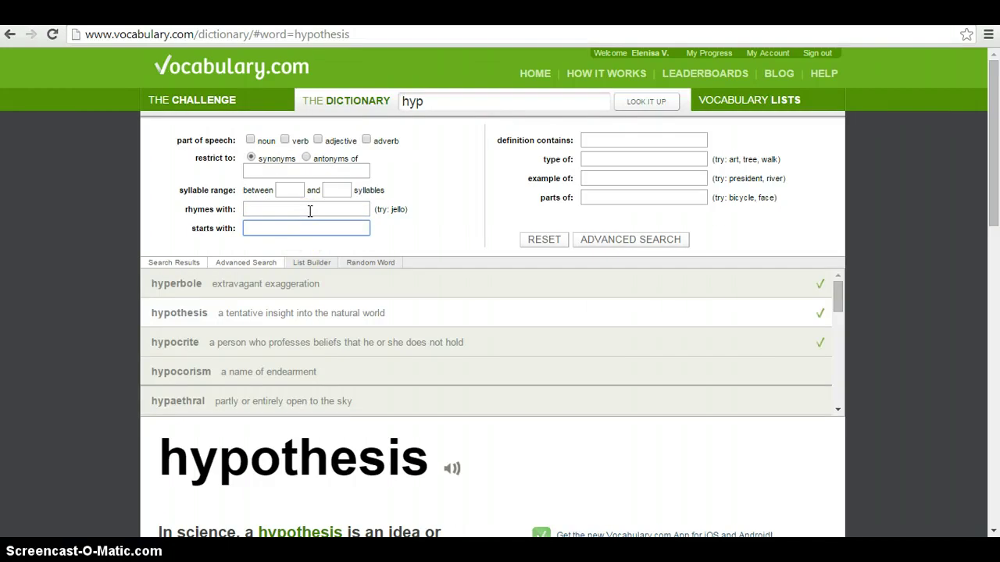
click(308, 211)
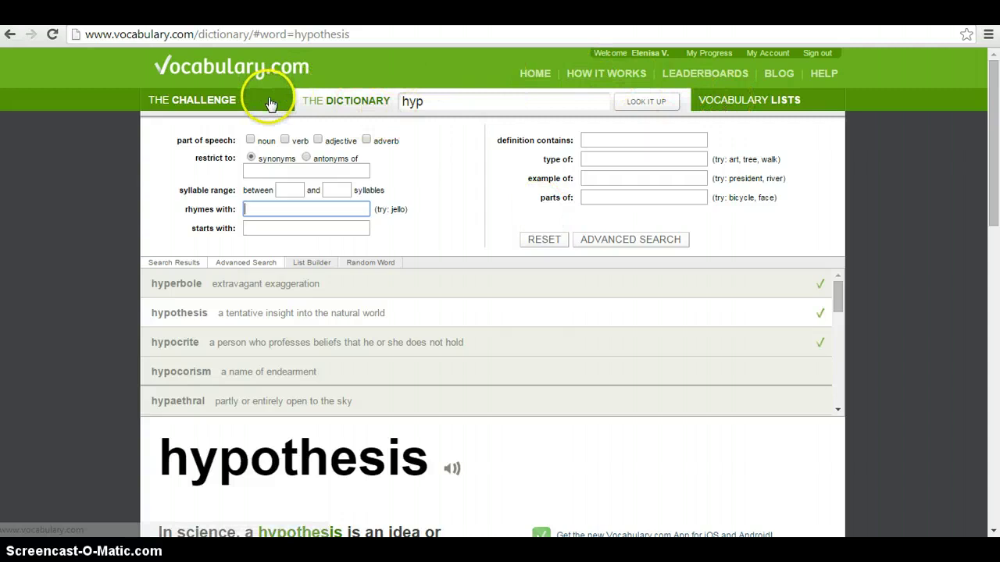
click(9, 34)
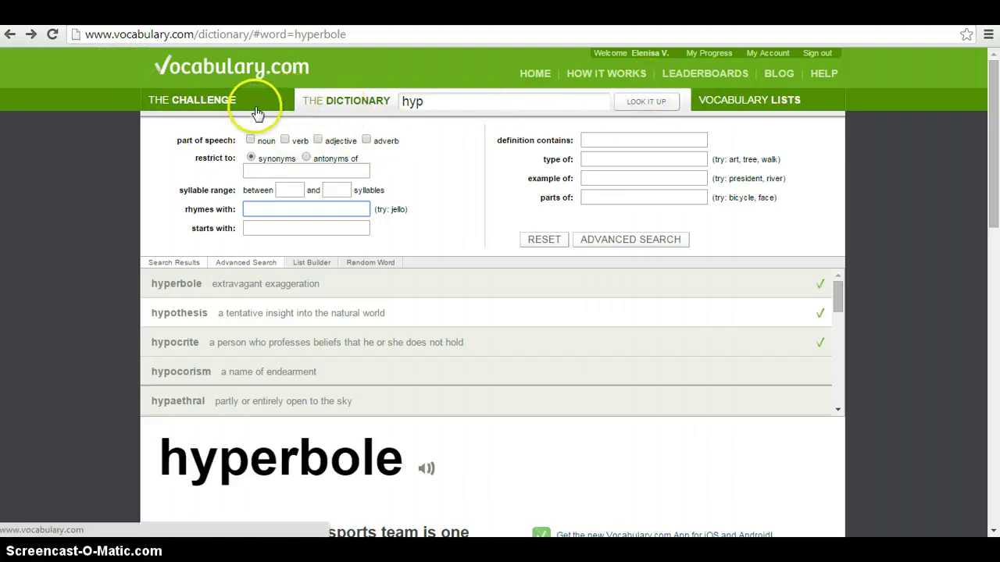
Set List Builder's target list to Scientific Method, then show a random word, traitor
click(313, 264)
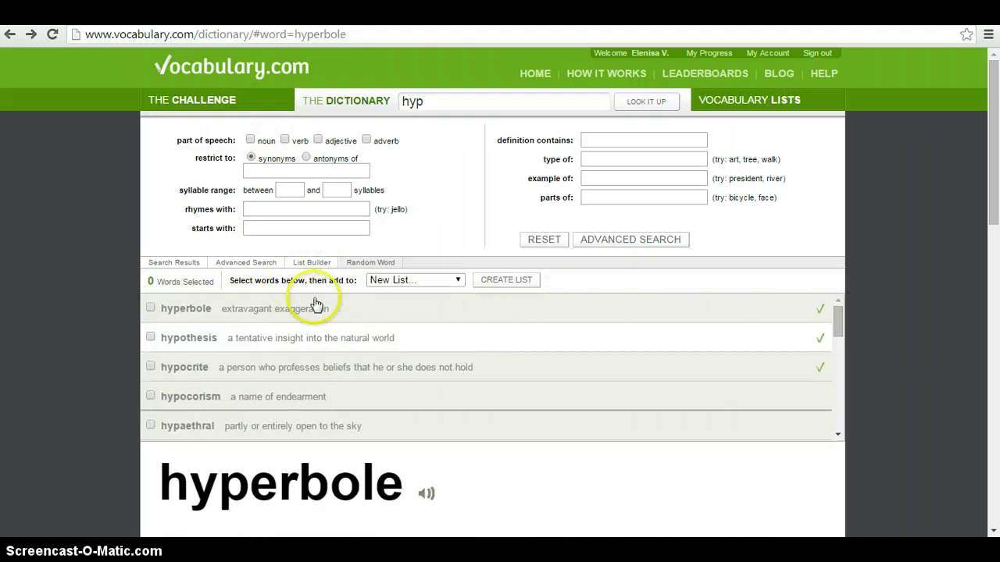
click(459, 281)
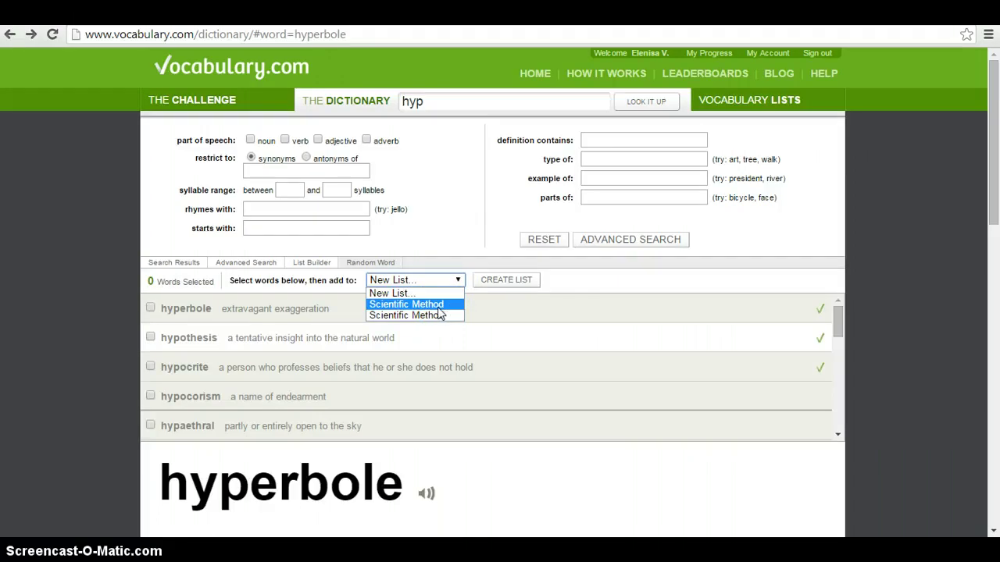
click(438, 307)
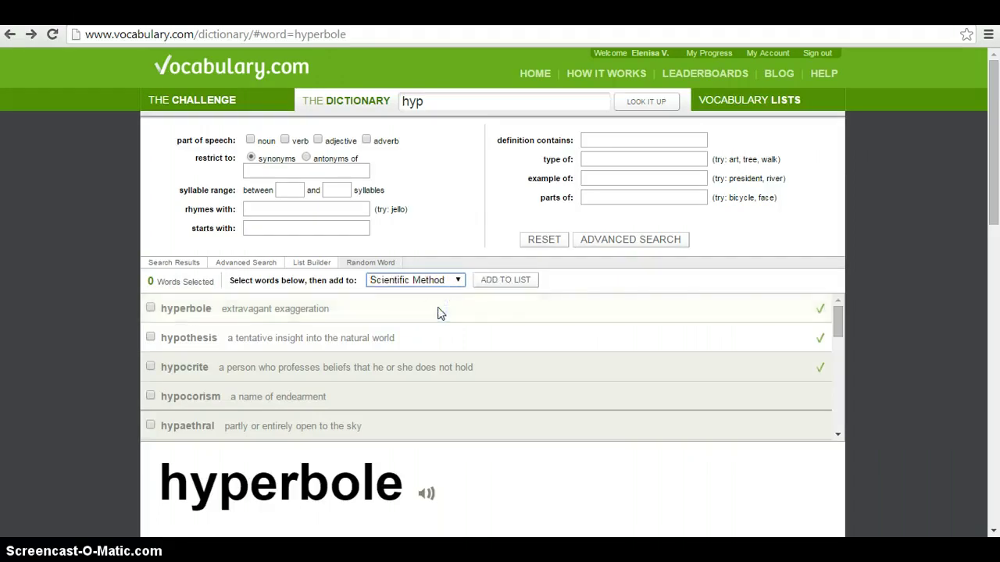
click(372, 263)
click(321, 209)
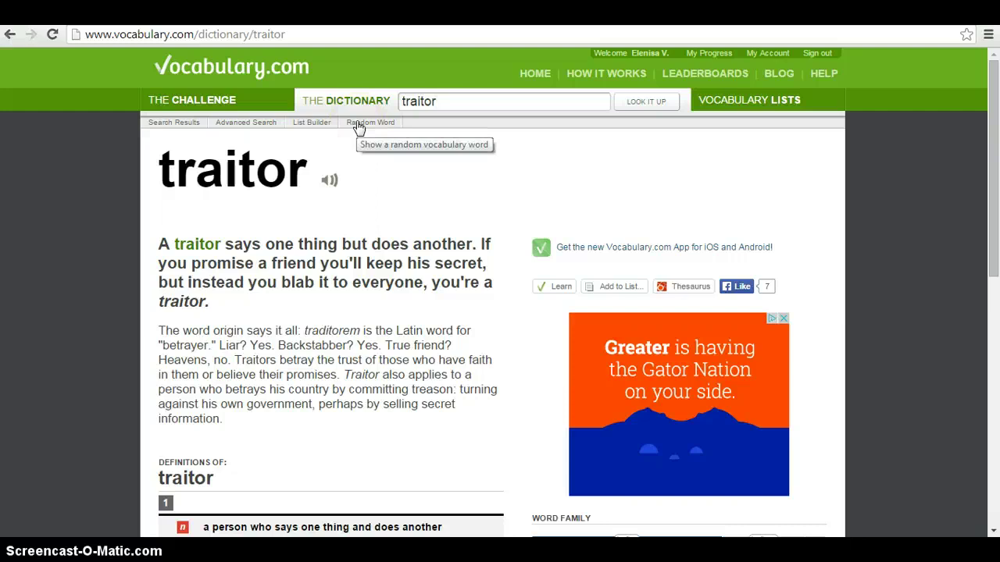
Switch to The Challenge, now asking what 'detective' means at 200 points
click(261, 105)
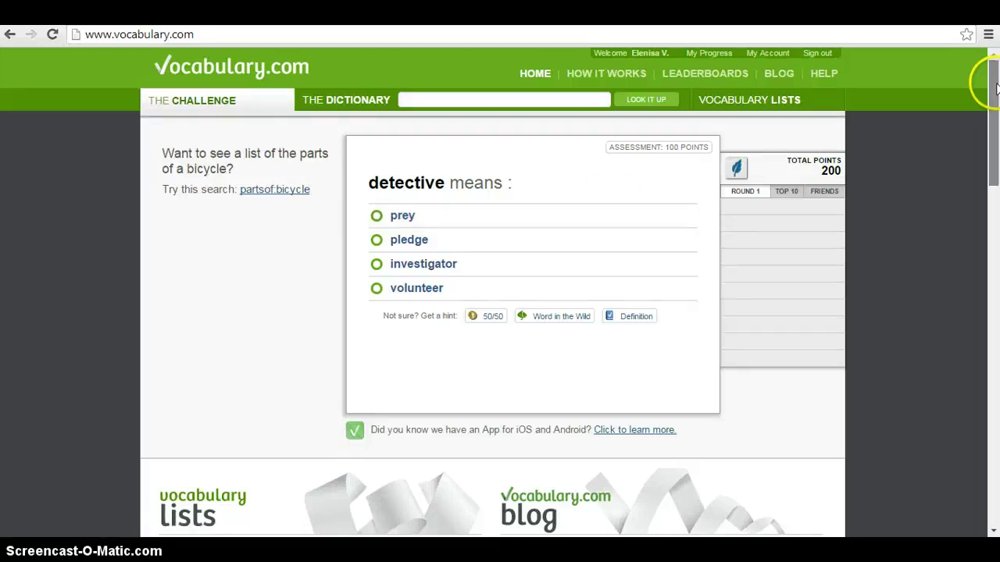
mouse_move(993, 81)
mouse_down()
mouse_move(995, 115)
mouse_move(996, 73)
mouse_up()
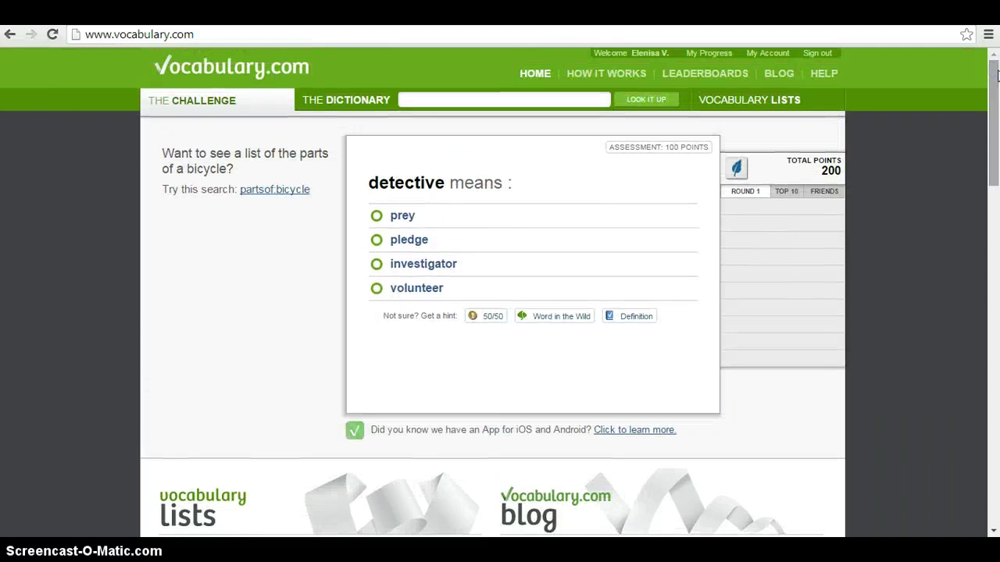